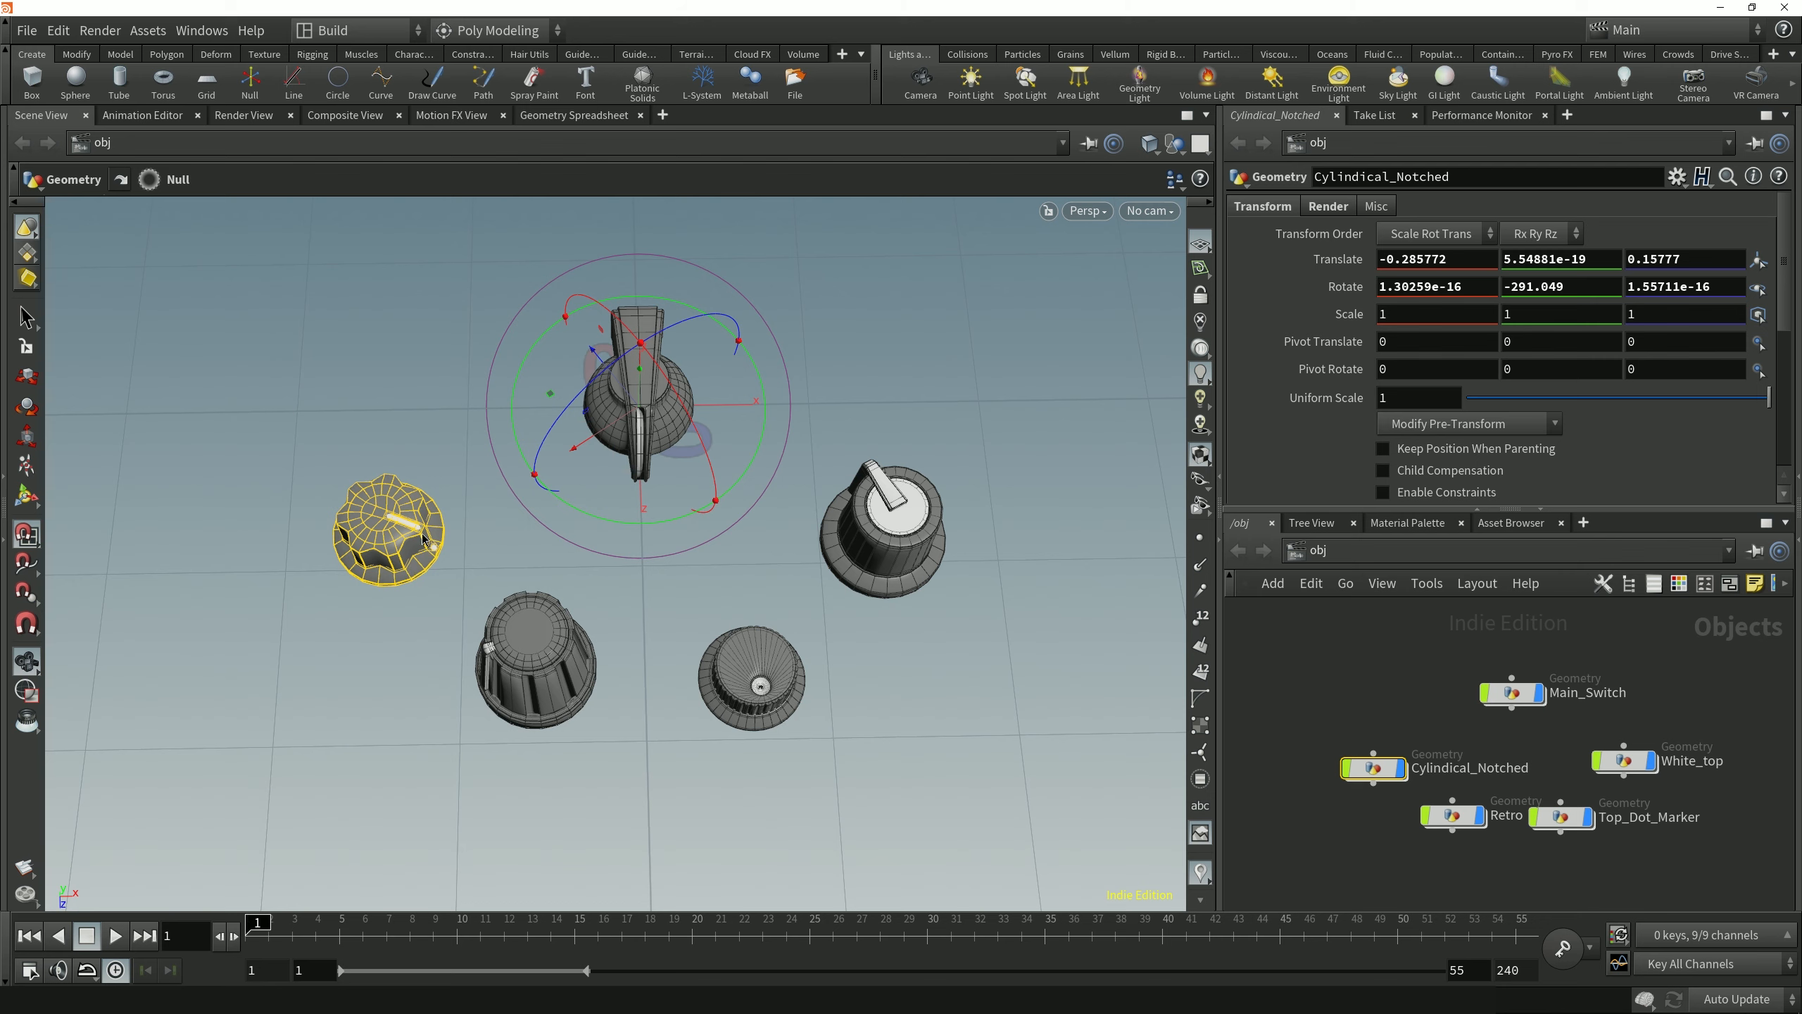
- Select the four knobs around Main_Switch: Cylindrical_Notched, Retro, Top_Dot_Marker and White_top
key("s")
left_click_drag(605, 738, 554, 677)
key("s")
left_click_drag(804, 782, 759, 661)
key("s")
left_click(893, 556)
key("s")
left_click_drag(963, 819, 408, 529)
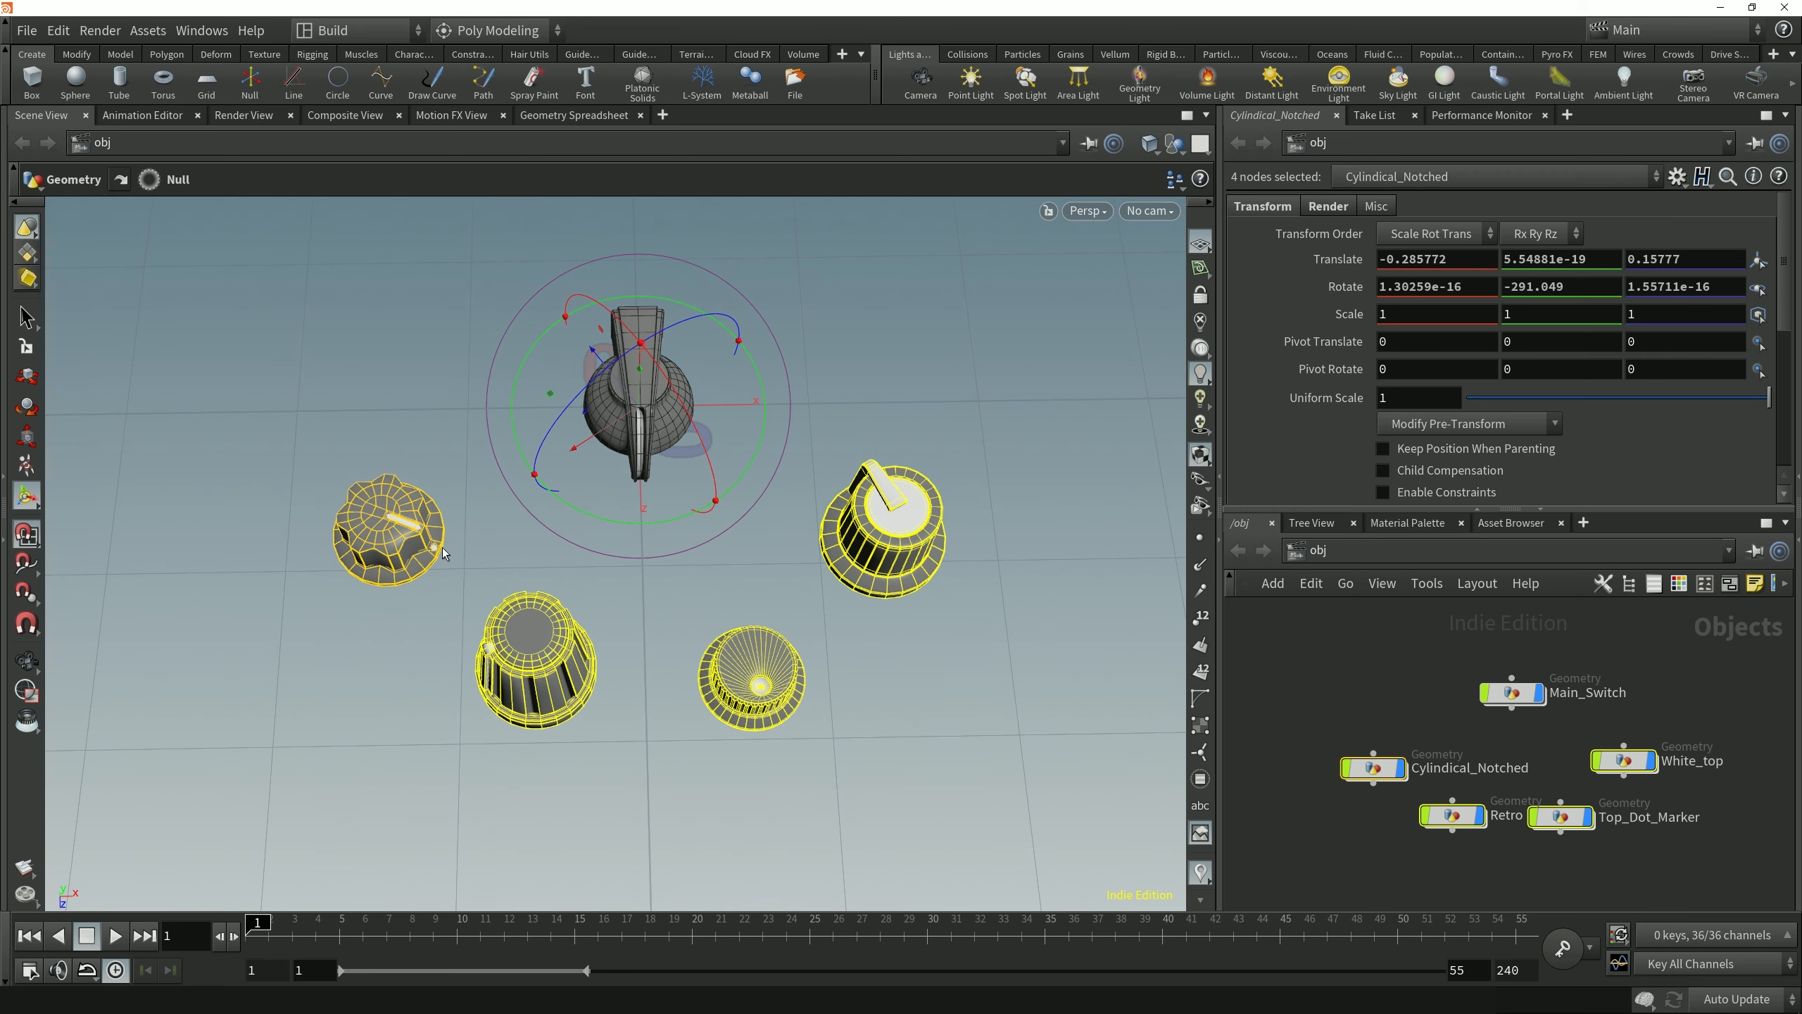
- Try to rotate the selected knobs around Main_Switch with the current handle, and undo each attempt
left_click_drag(658, 533, 573, 539)
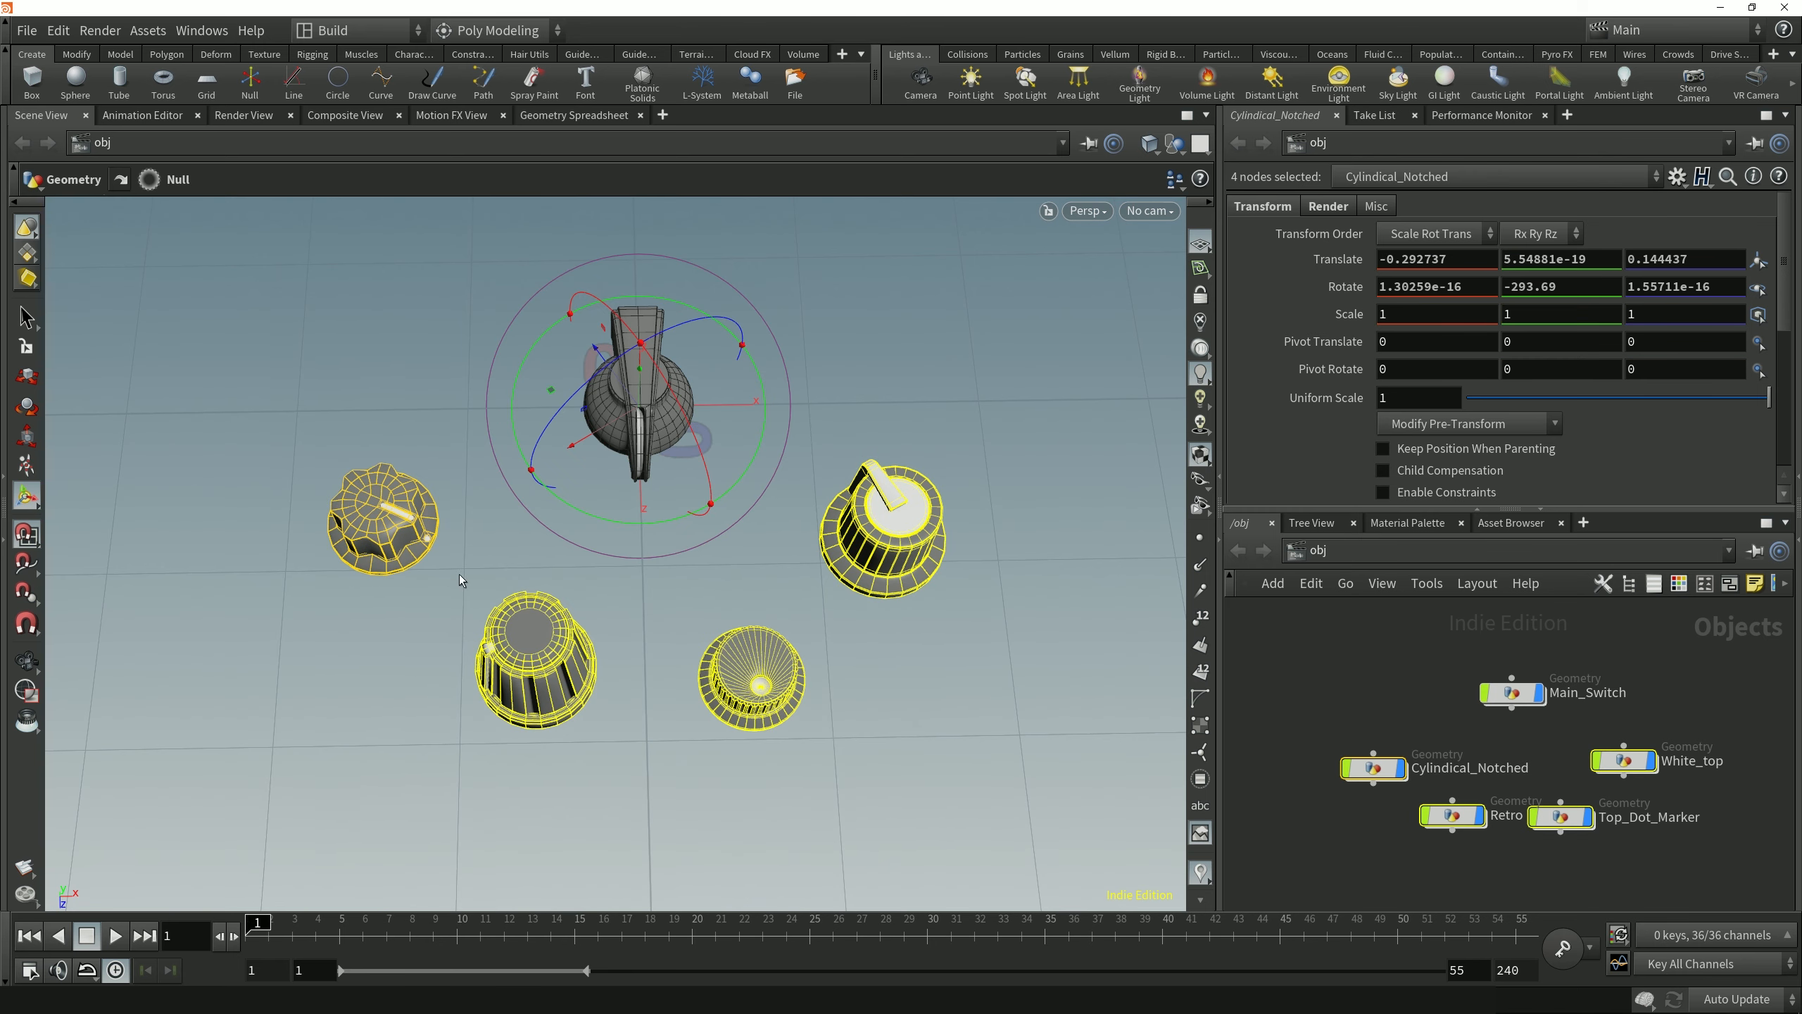
key("ctrl+z")
left_click_drag(708, 578, 753, 584, "alt")
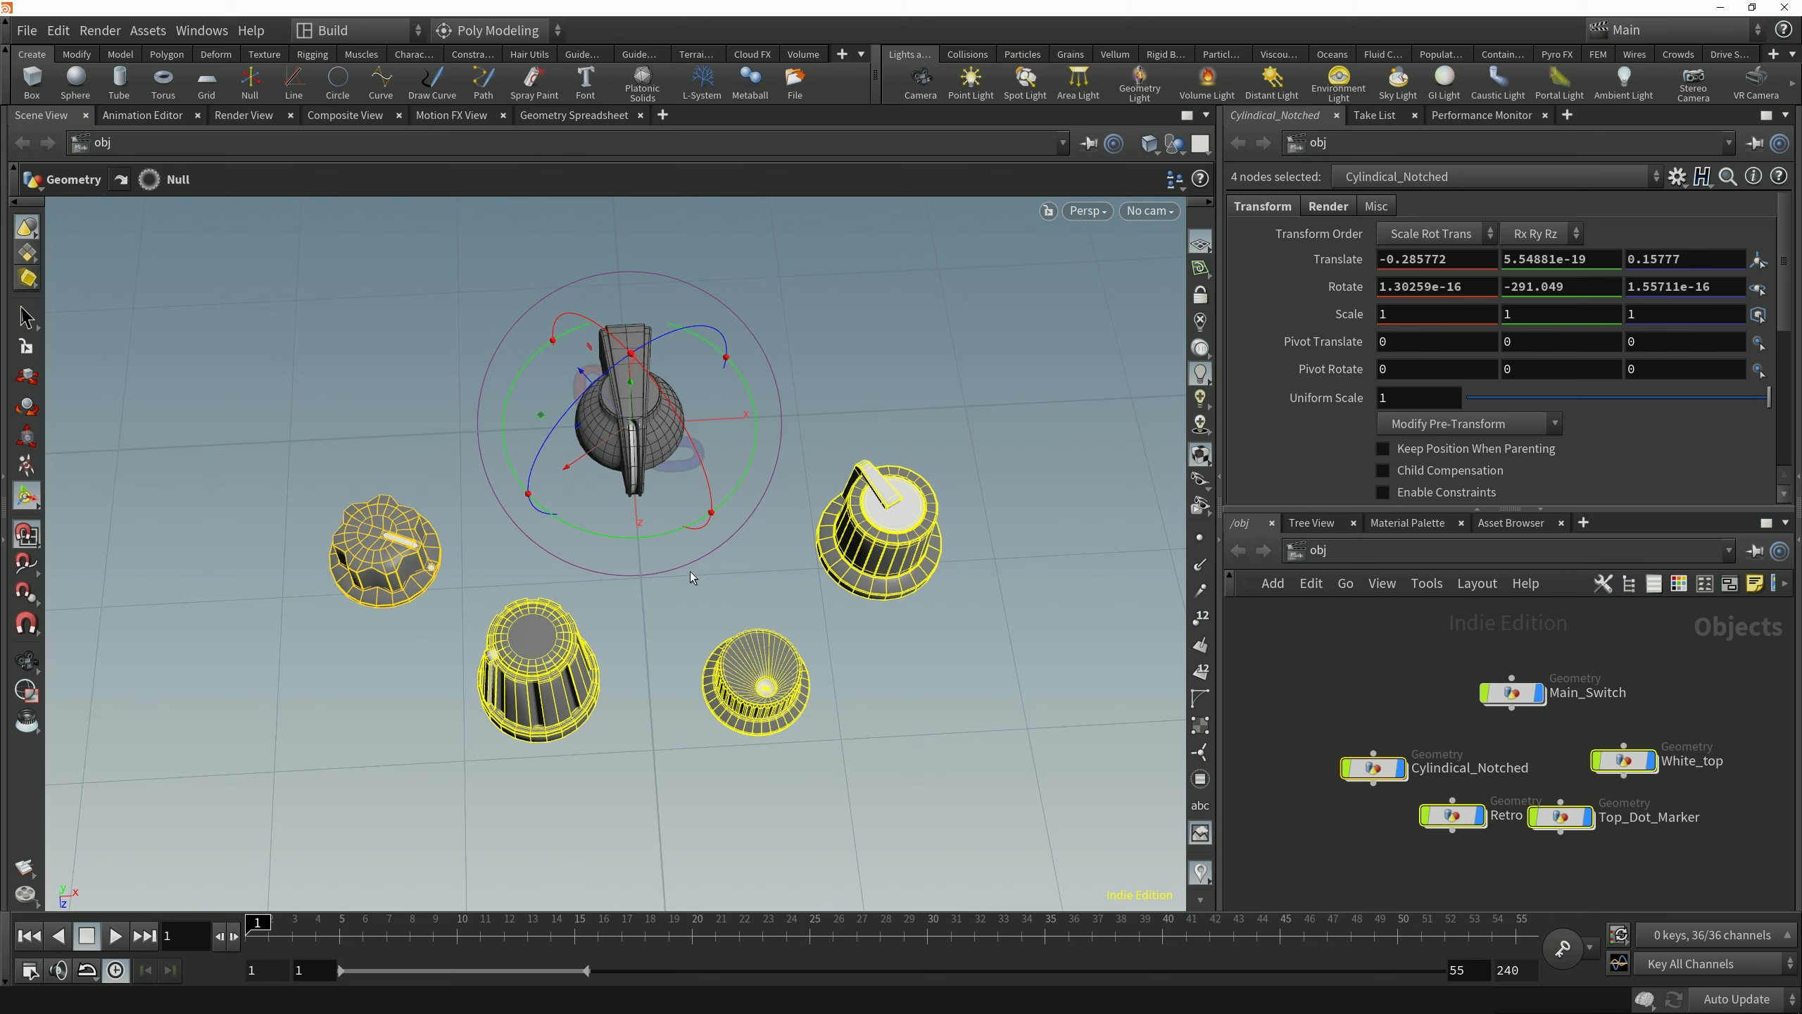
mouse_move(594, 546)
left_mouse_down()
mouse_move(590, 531)
mouse_move(603, 542)
left_mouse_up()
key("ctrl+z")
key("Escape")
- Try rotating the four selected knobs around their common centre with the Rotate tool, and undo the rotations
left_click_drag(848, 643, 701, 523, "alt")
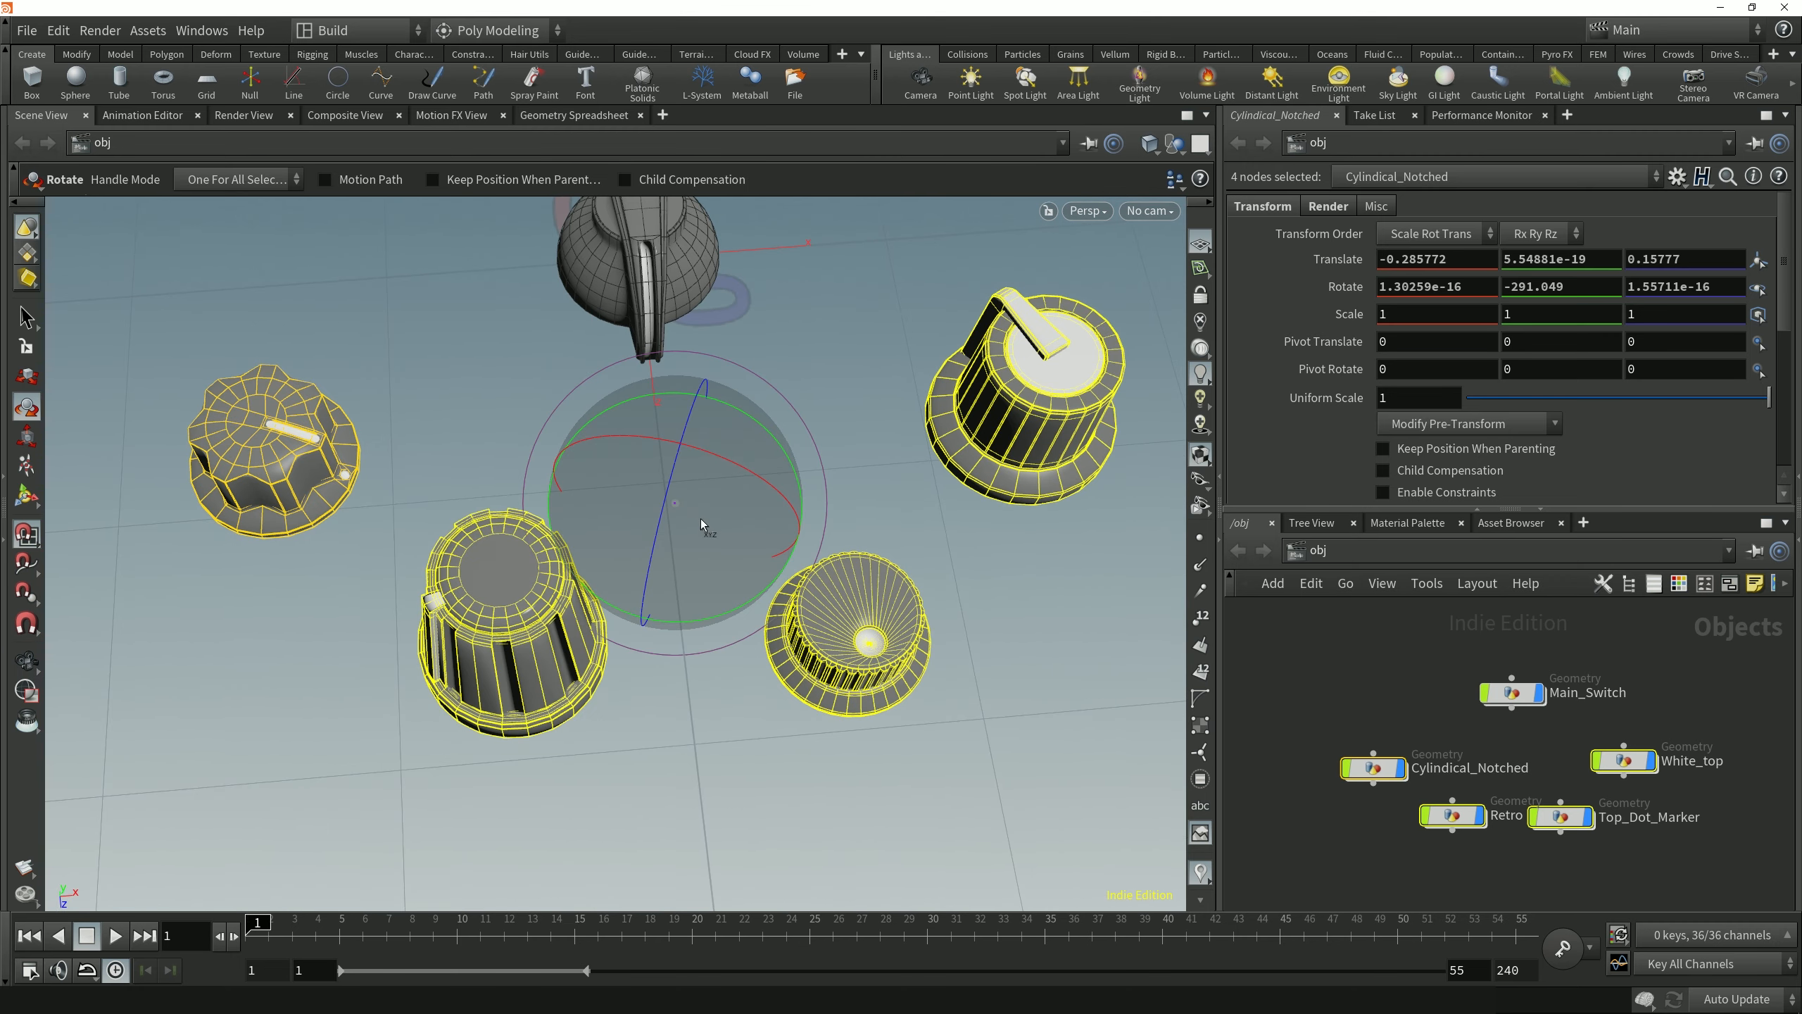
mouse_move(649, 568)
left_mouse_down()
mouse_move(694, 461)
mouse_move(659, 577)
mouse_move(659, 555)
left_mouse_up()
key("ctrl+z")
left_click_drag(732, 609, 755, 590)
key("ctrl+z")
- Detach the rotate pivot and place it at the centre of Main_Switch
right_click_drag(757, 667, 690, 748, "alt")
left_click_drag(690, 748, 692, 699, "alt")
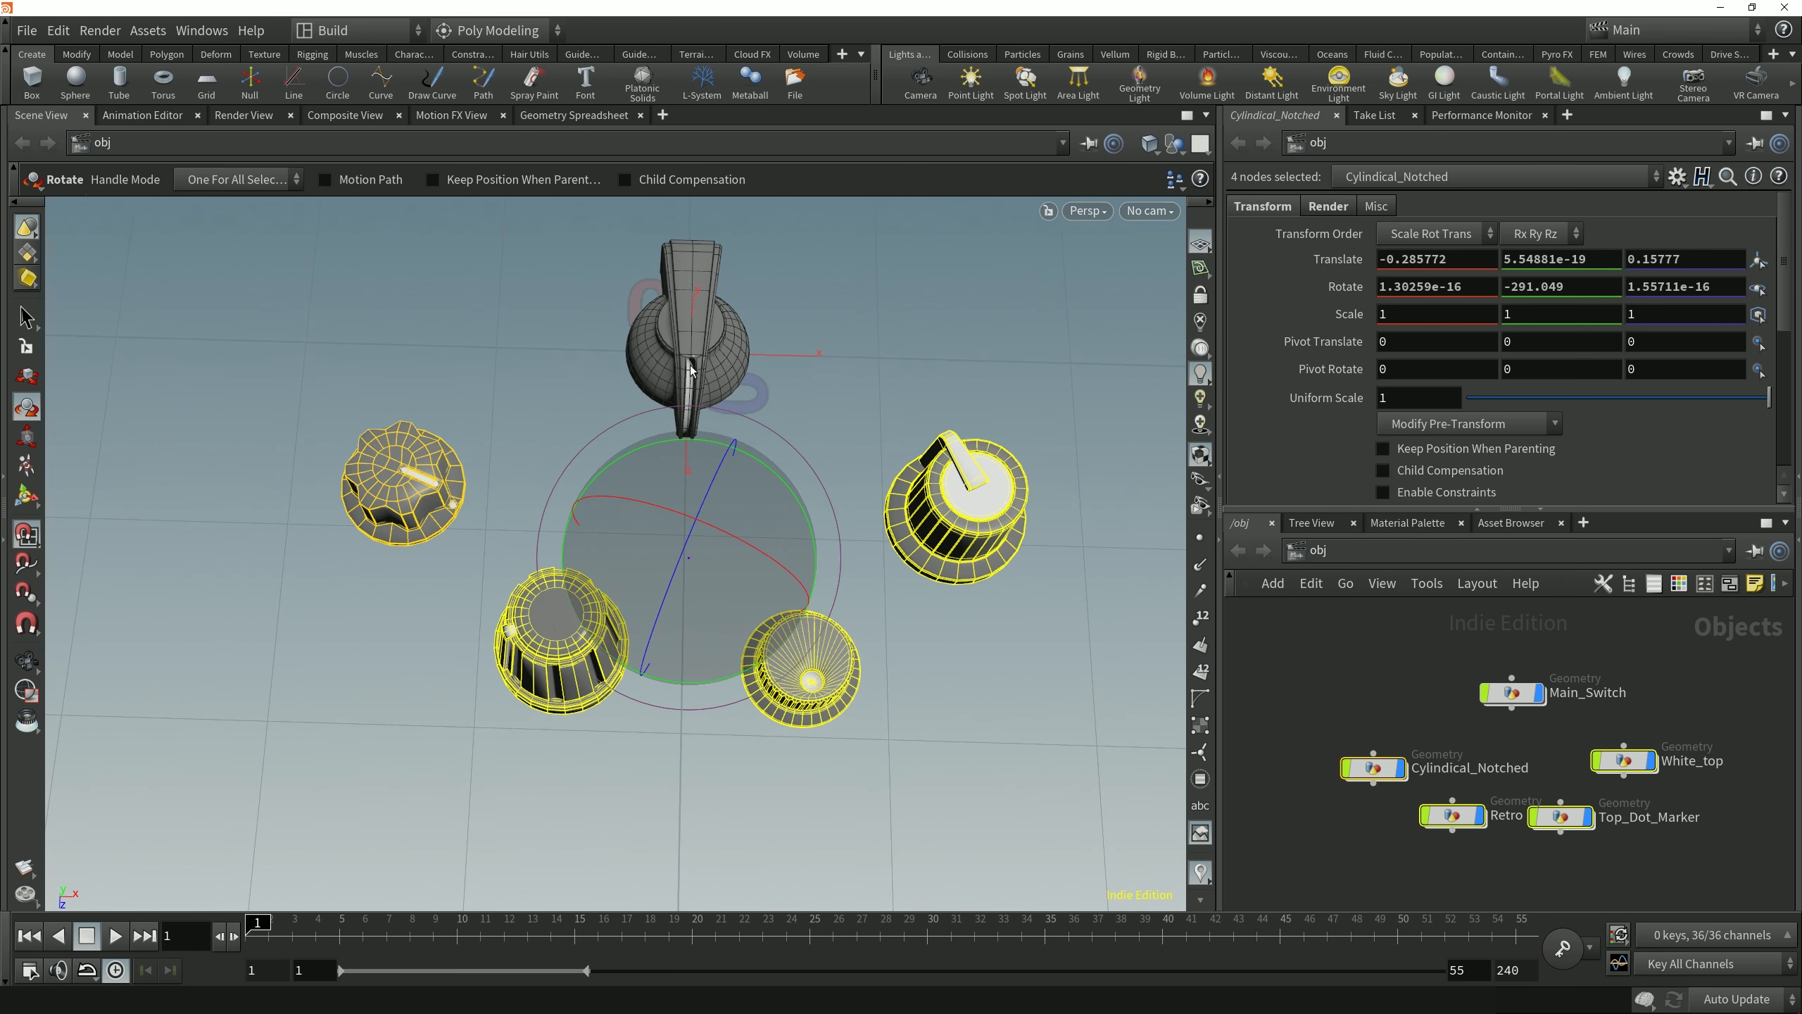
right_click_drag(788, 398, 763, 454, "alt")
middle_click_drag(763, 454, 724, 517, "alt")
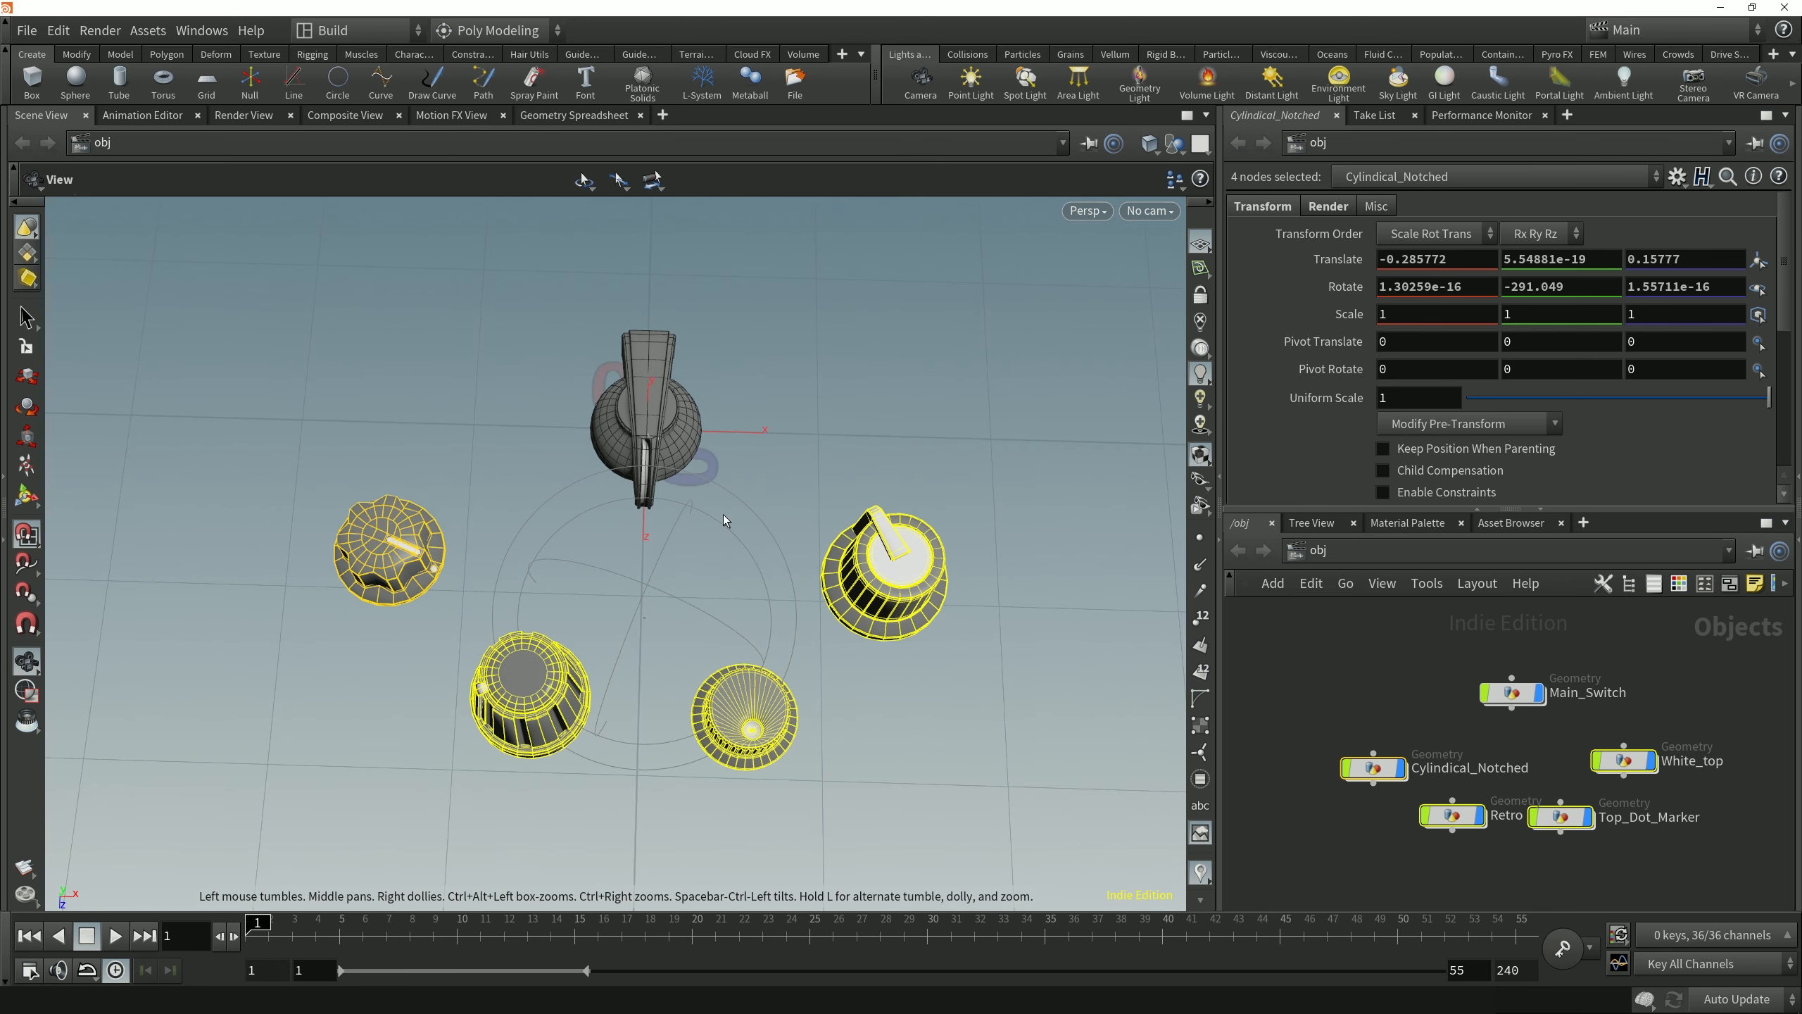
key("Insert")
left_click_drag(645, 618, 646, 431)
key("Insert")
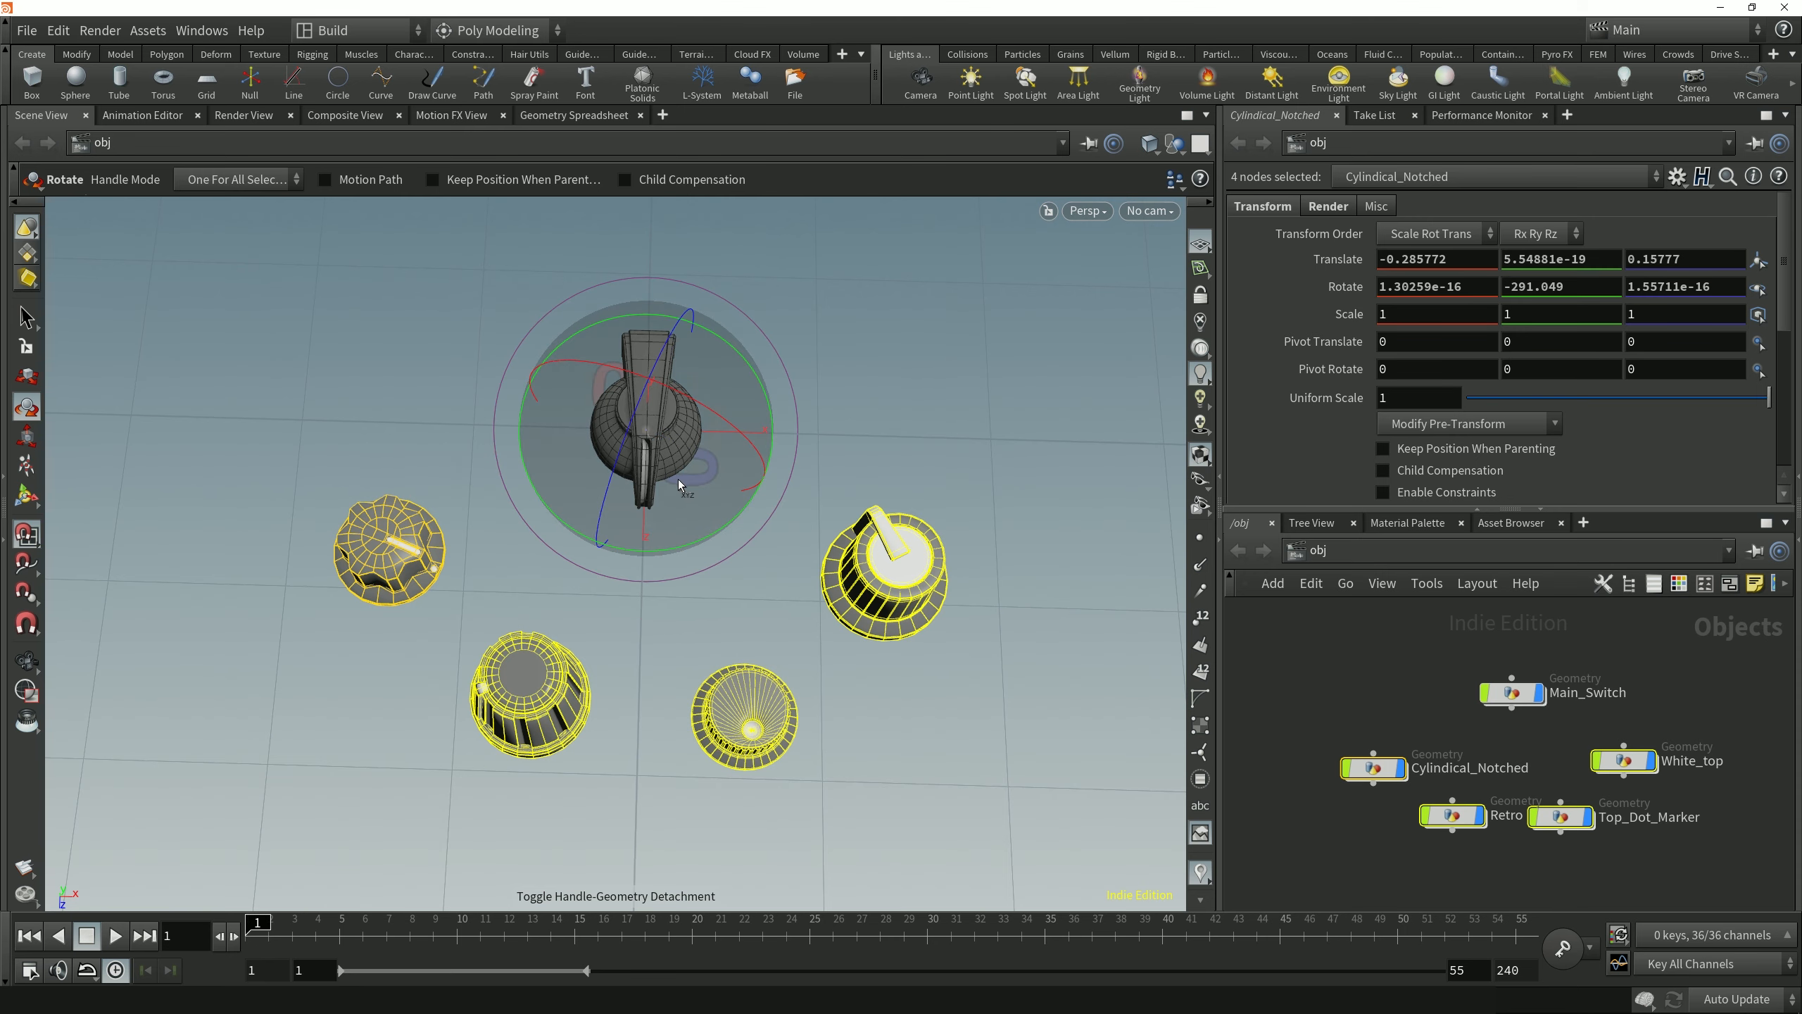
- Rotate the four knobs together around Main_Switch until they sit behind it and to its right
mouse_move(730, 575)
left_mouse_down("alt")
mouse_move(751, 596)
mouse_move(735, 588)
left_mouse_up("alt")
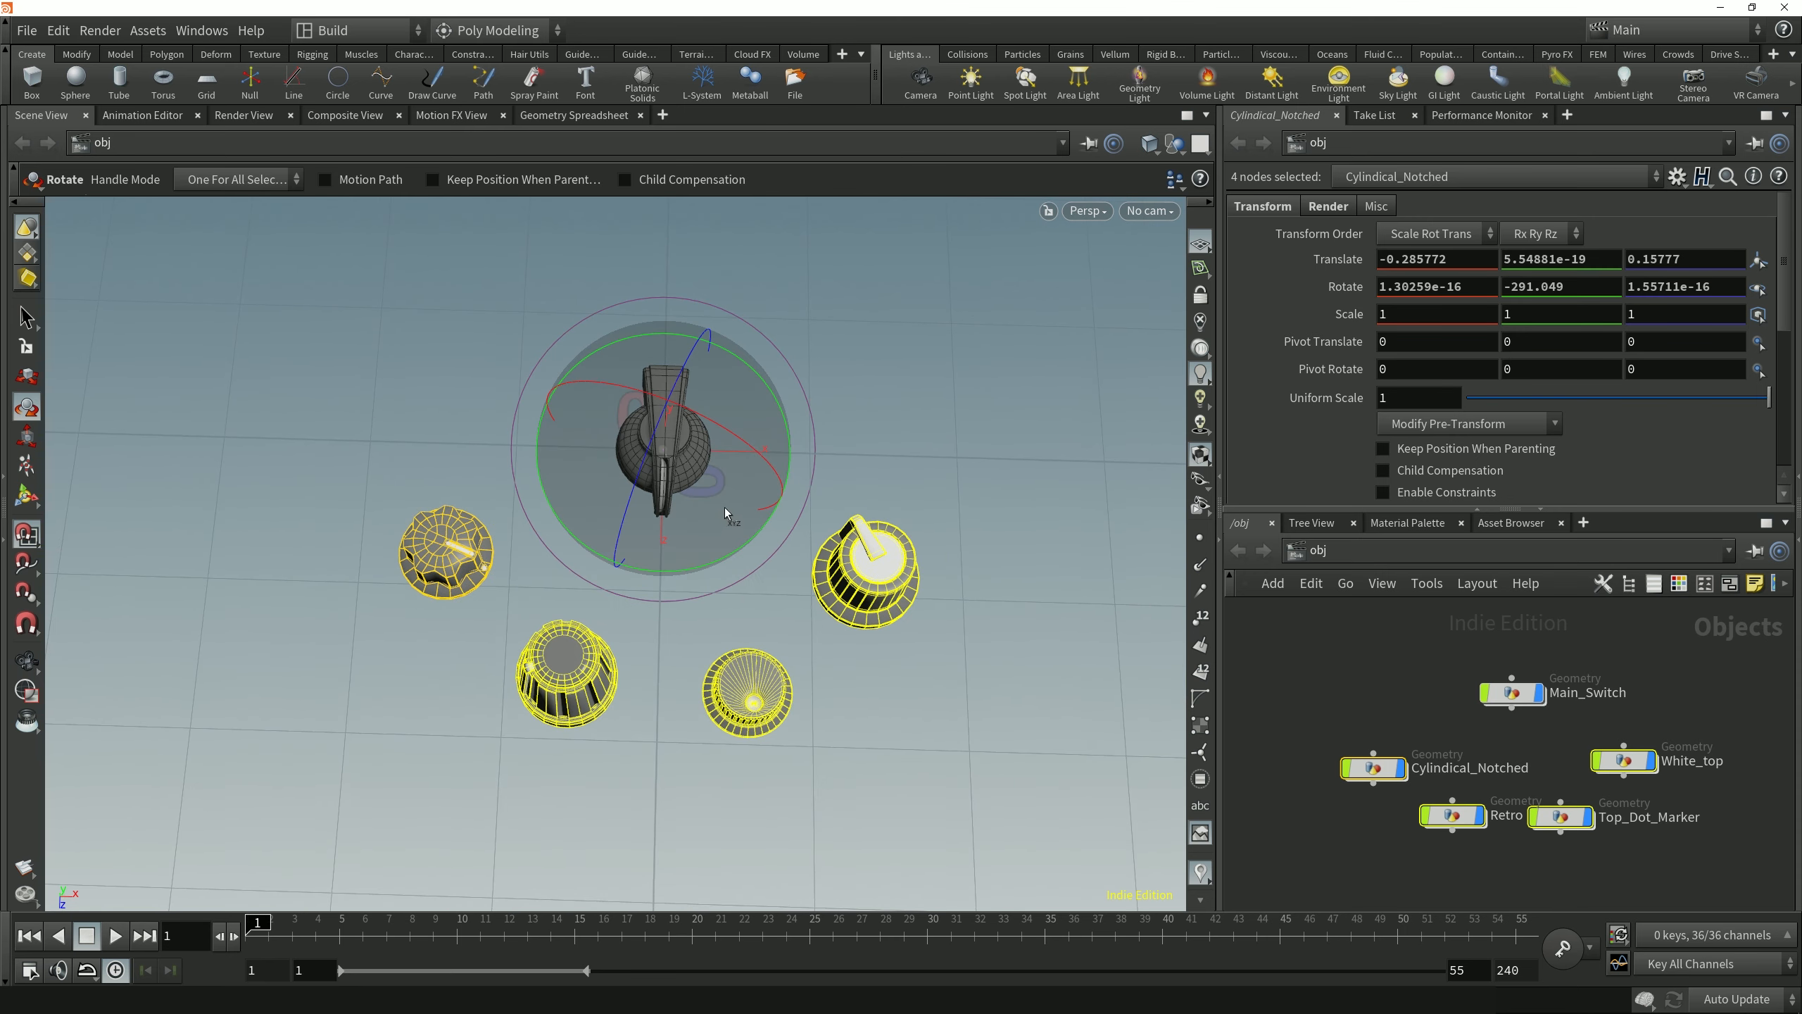
left_click_drag(735, 543, 676, 351)
left_click_drag(785, 416, 776, 567, "alt")
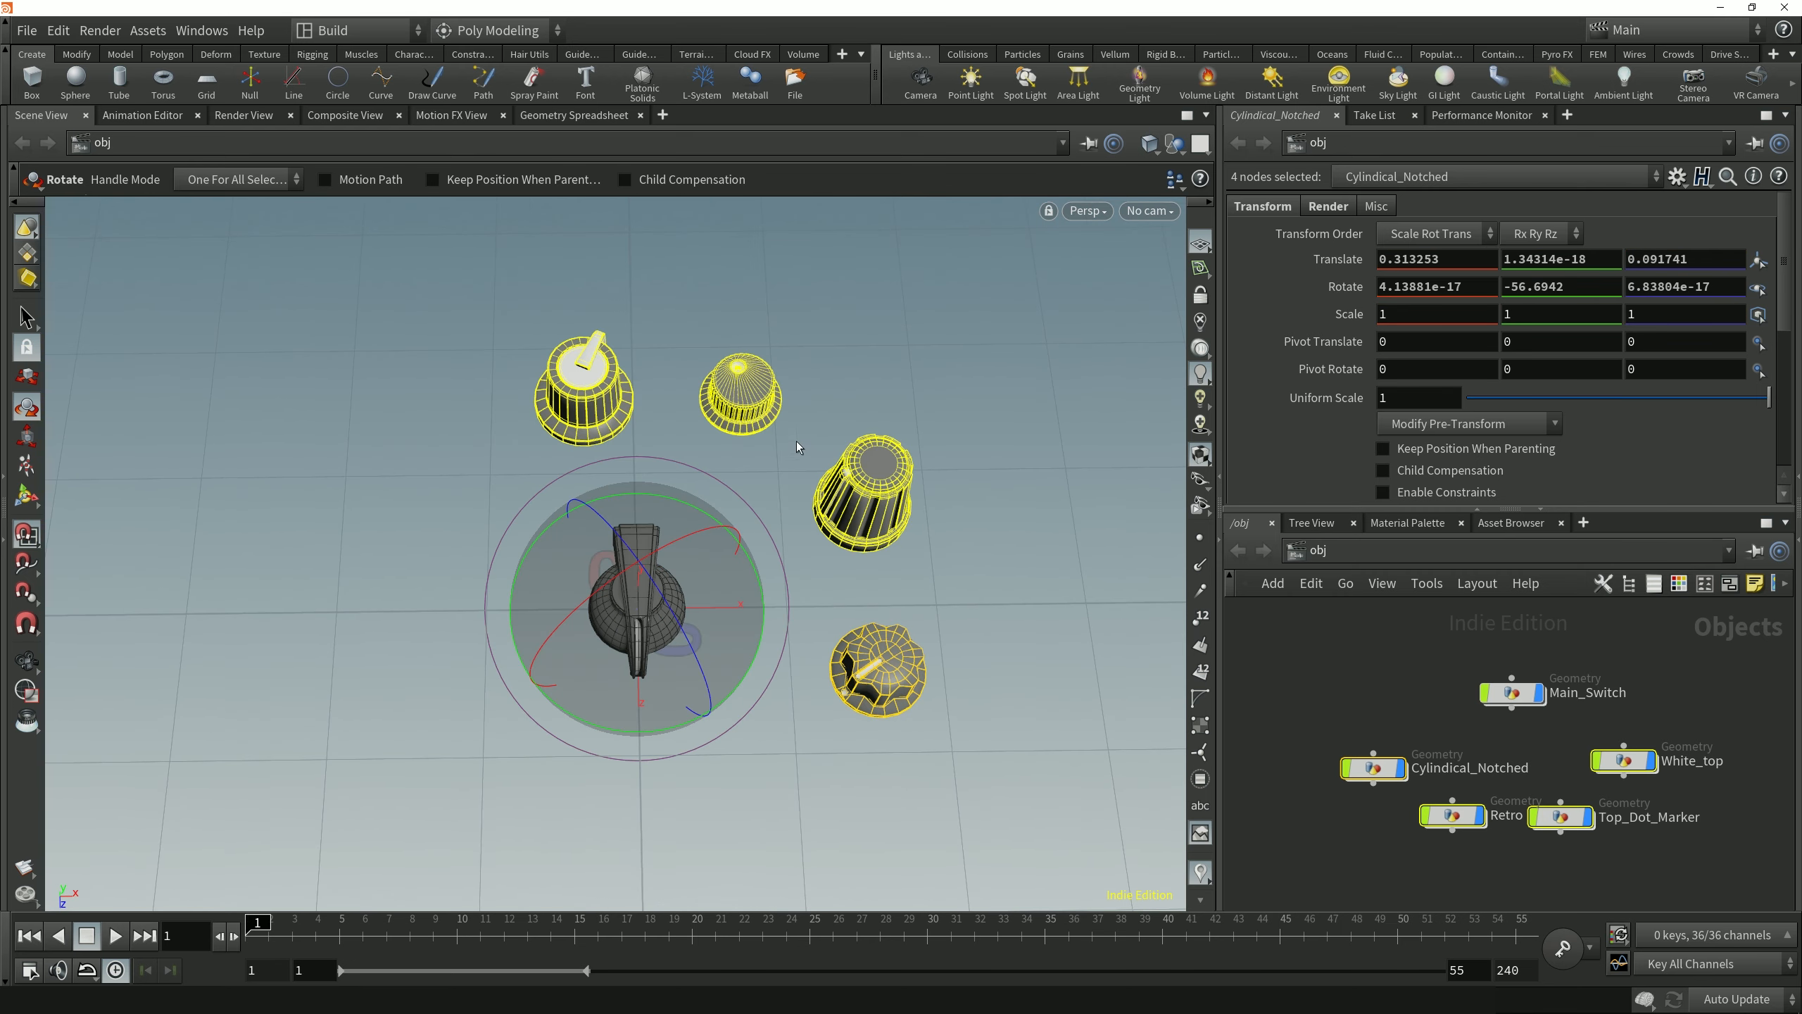
- Switch the rotate handle to Local Control and try rotating the knobs with it
right_click(762, 602)
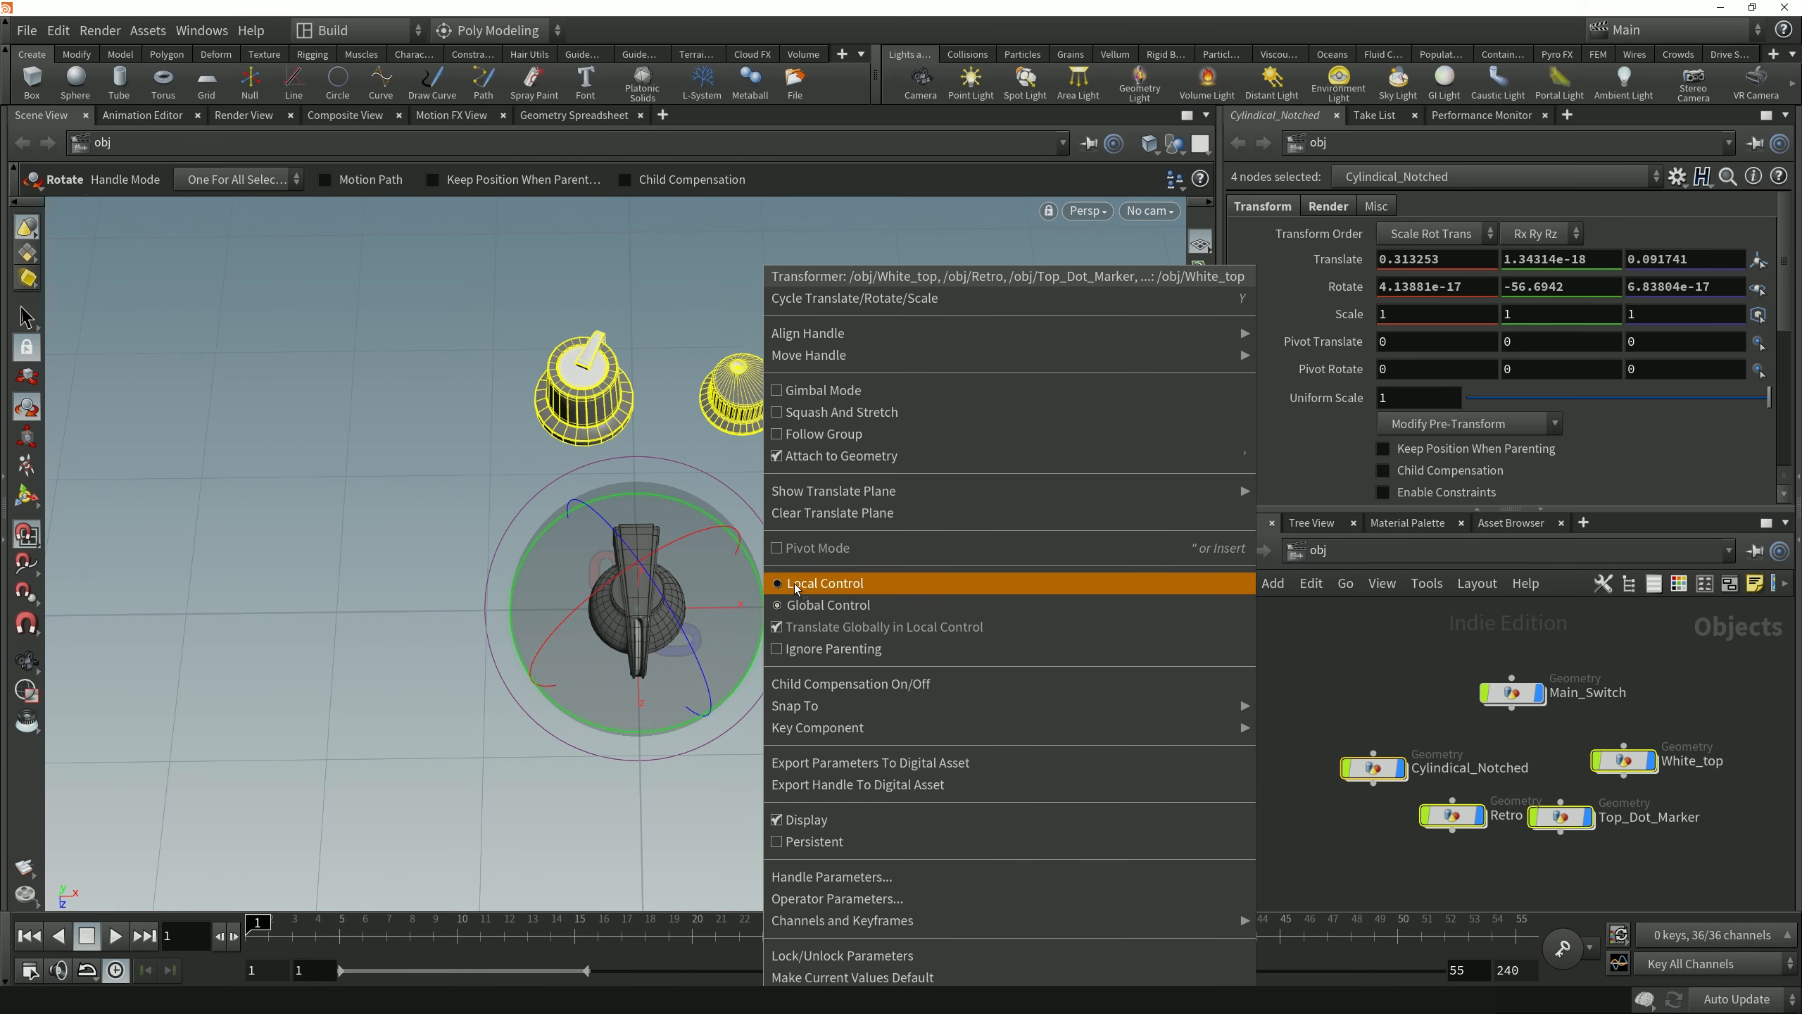
left_click(795, 583)
mouse_move(763, 599)
left_mouse_down()
mouse_move(761, 628)
mouse_move(797, 591)
left_mouse_up()
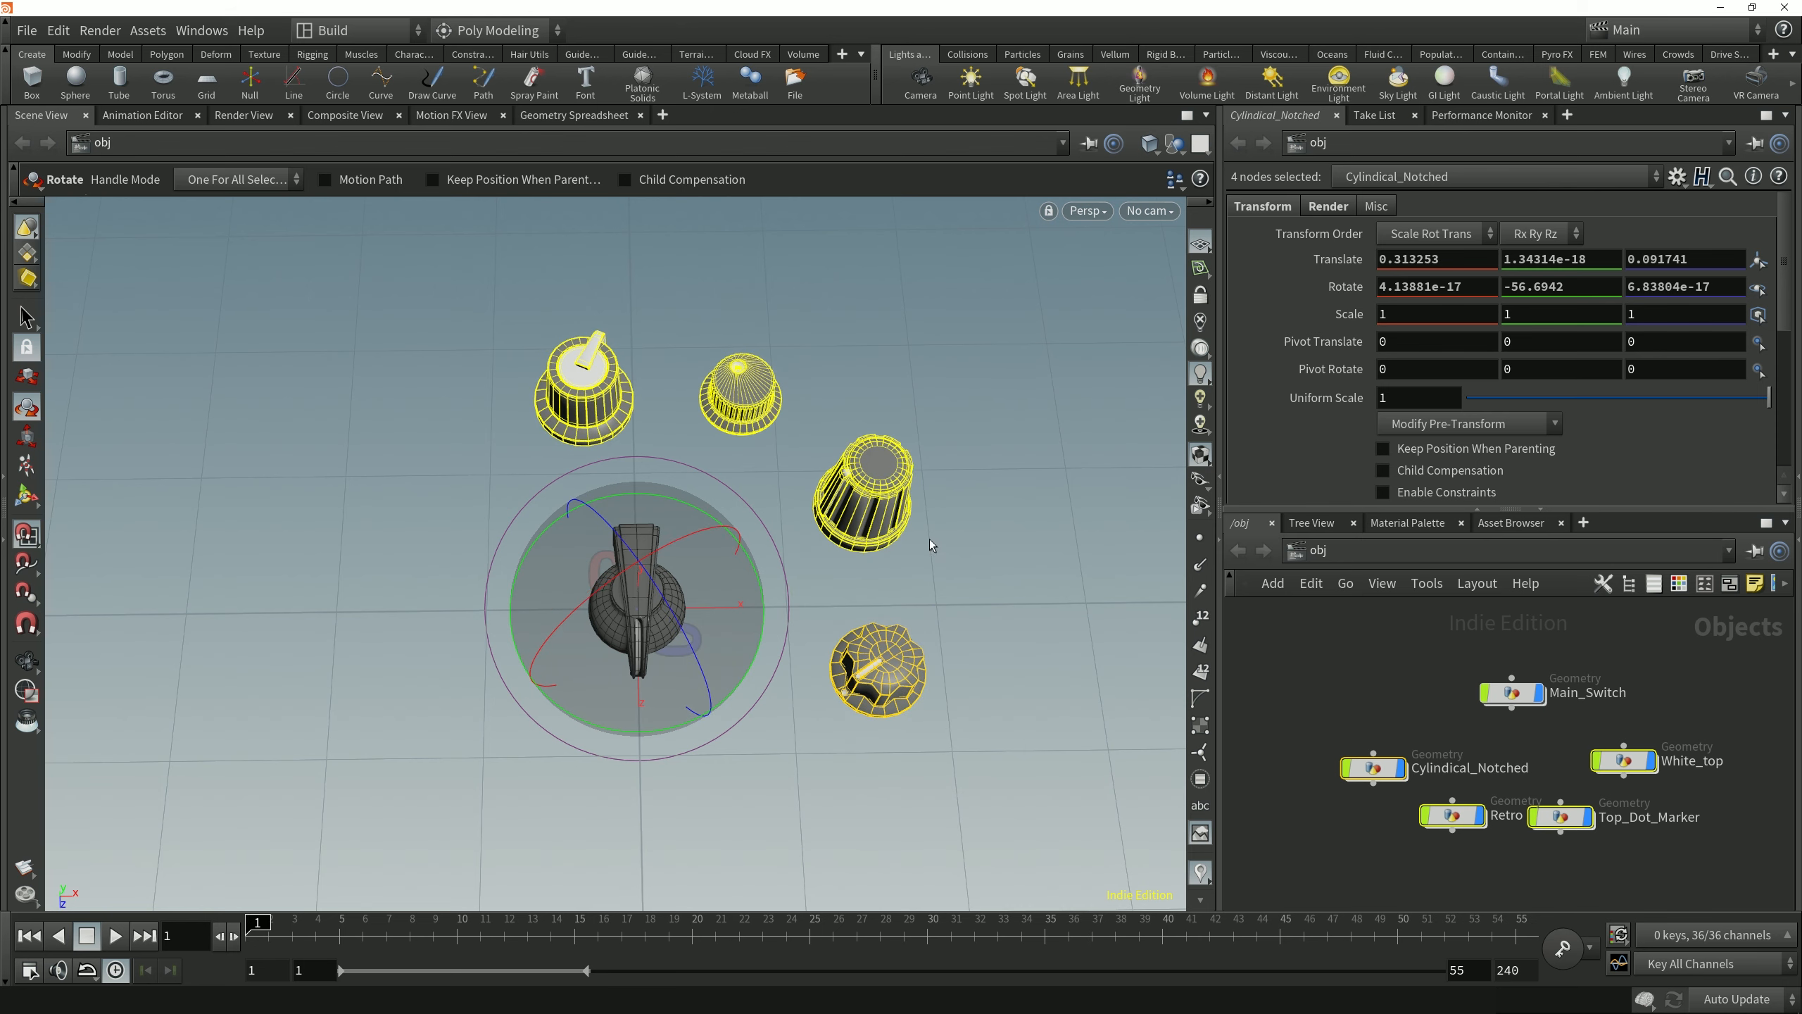
left_click_drag(766, 621, 838, 611)
key("ctrl+z")
- Reselect the four knobs and rotate each about its own centre, bringing White_top to about -330° in Y
key("s")
left_click(934, 584)
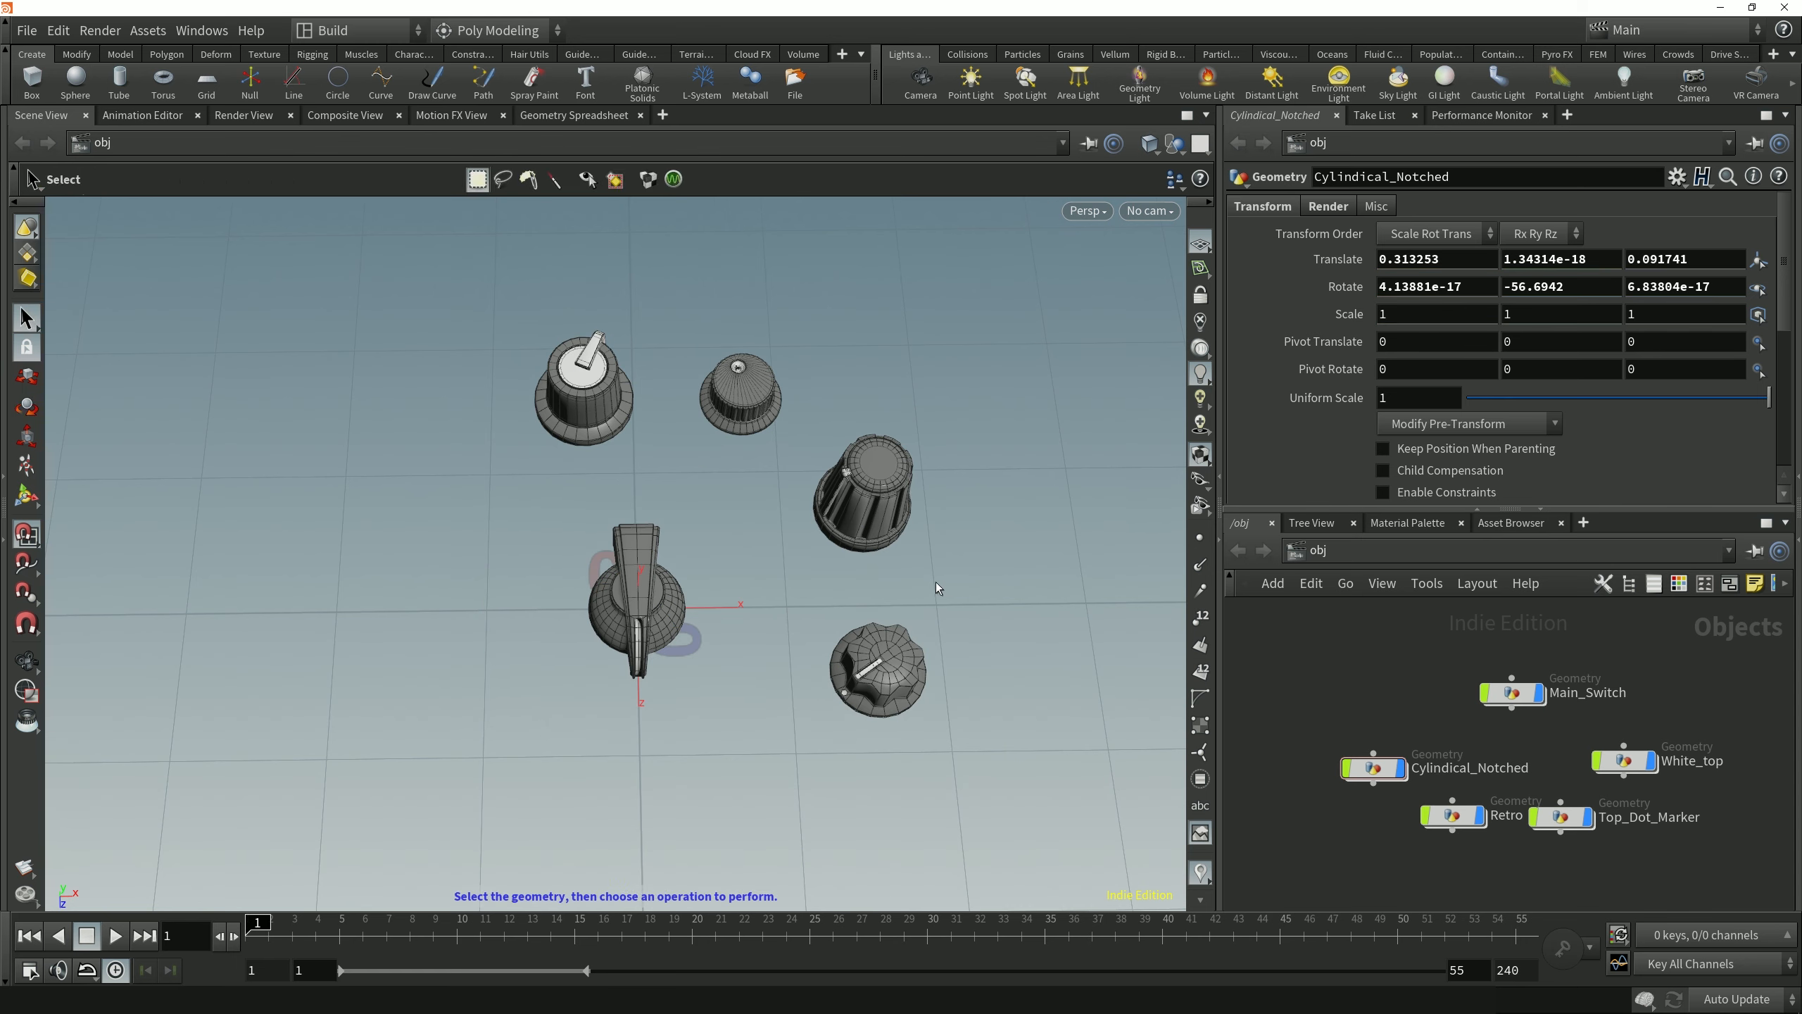
key("s")
left_click_drag(958, 767, 533, 347)
key("r")
key("s")
key("r")
left_click_drag(677, 485, 504, 398)
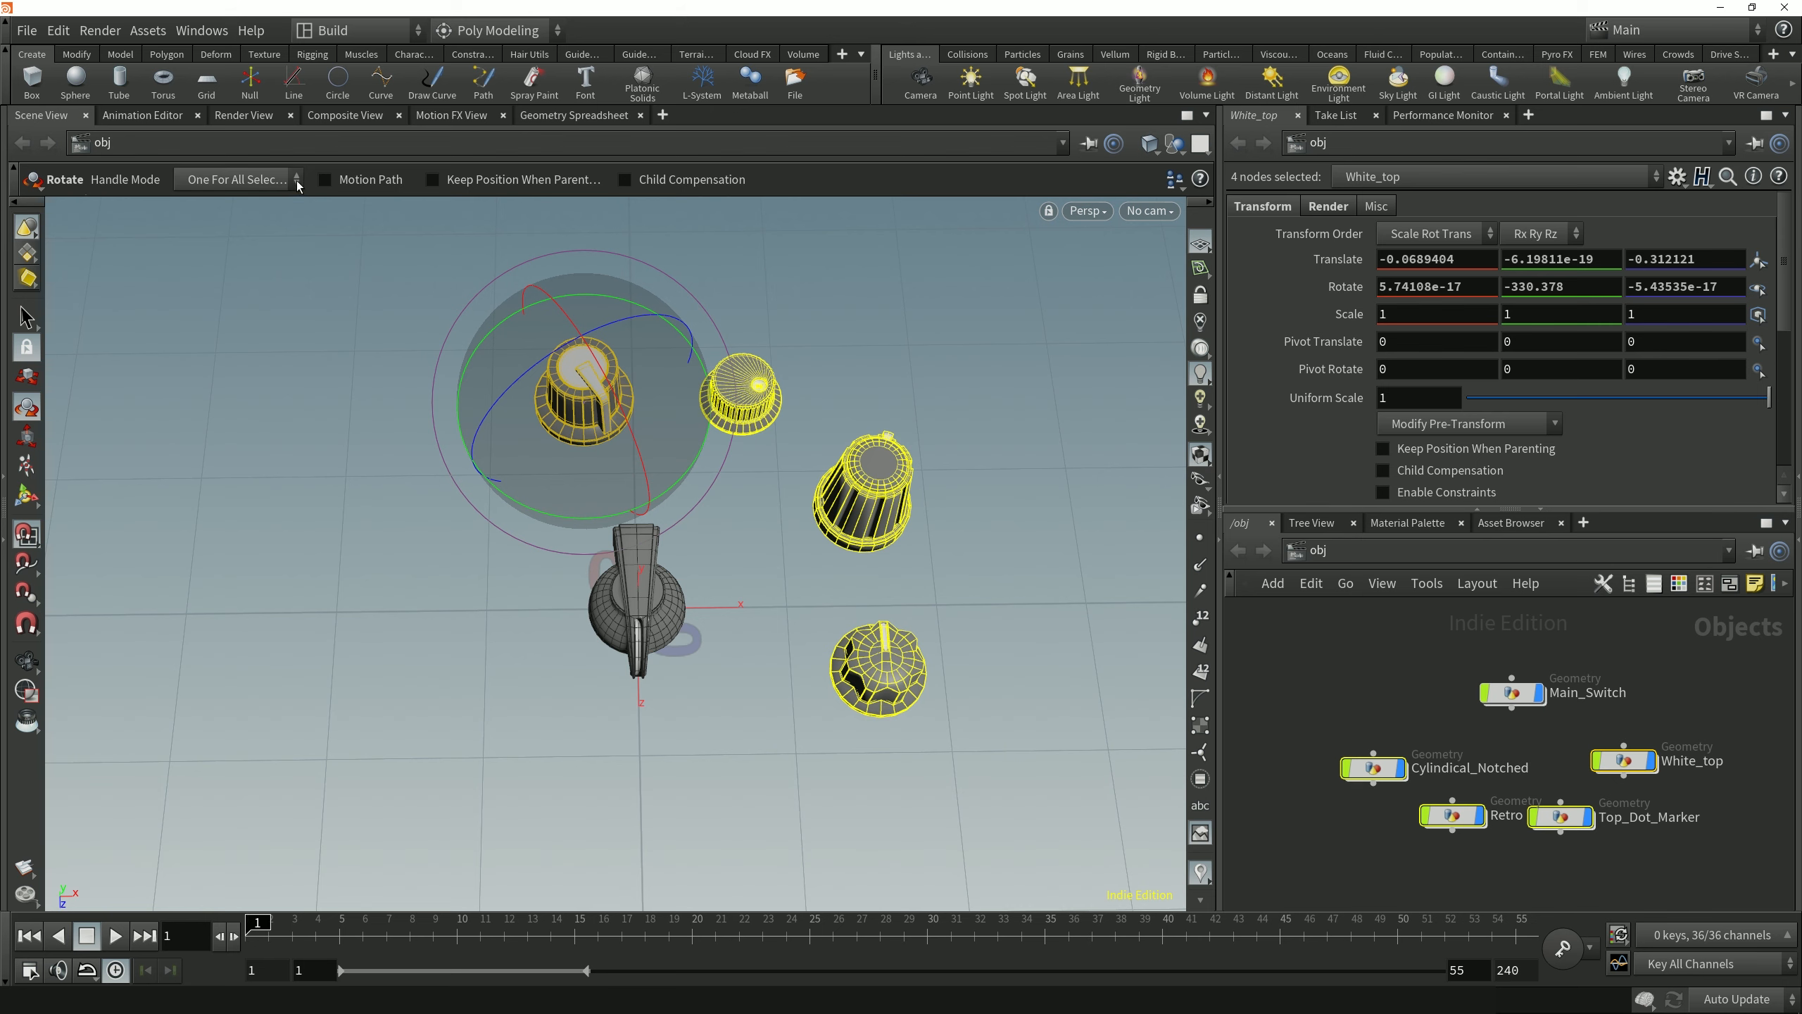
- Set the rotate handle mode to One For Each Selected Object and shrink the handles
left_click(275, 186)
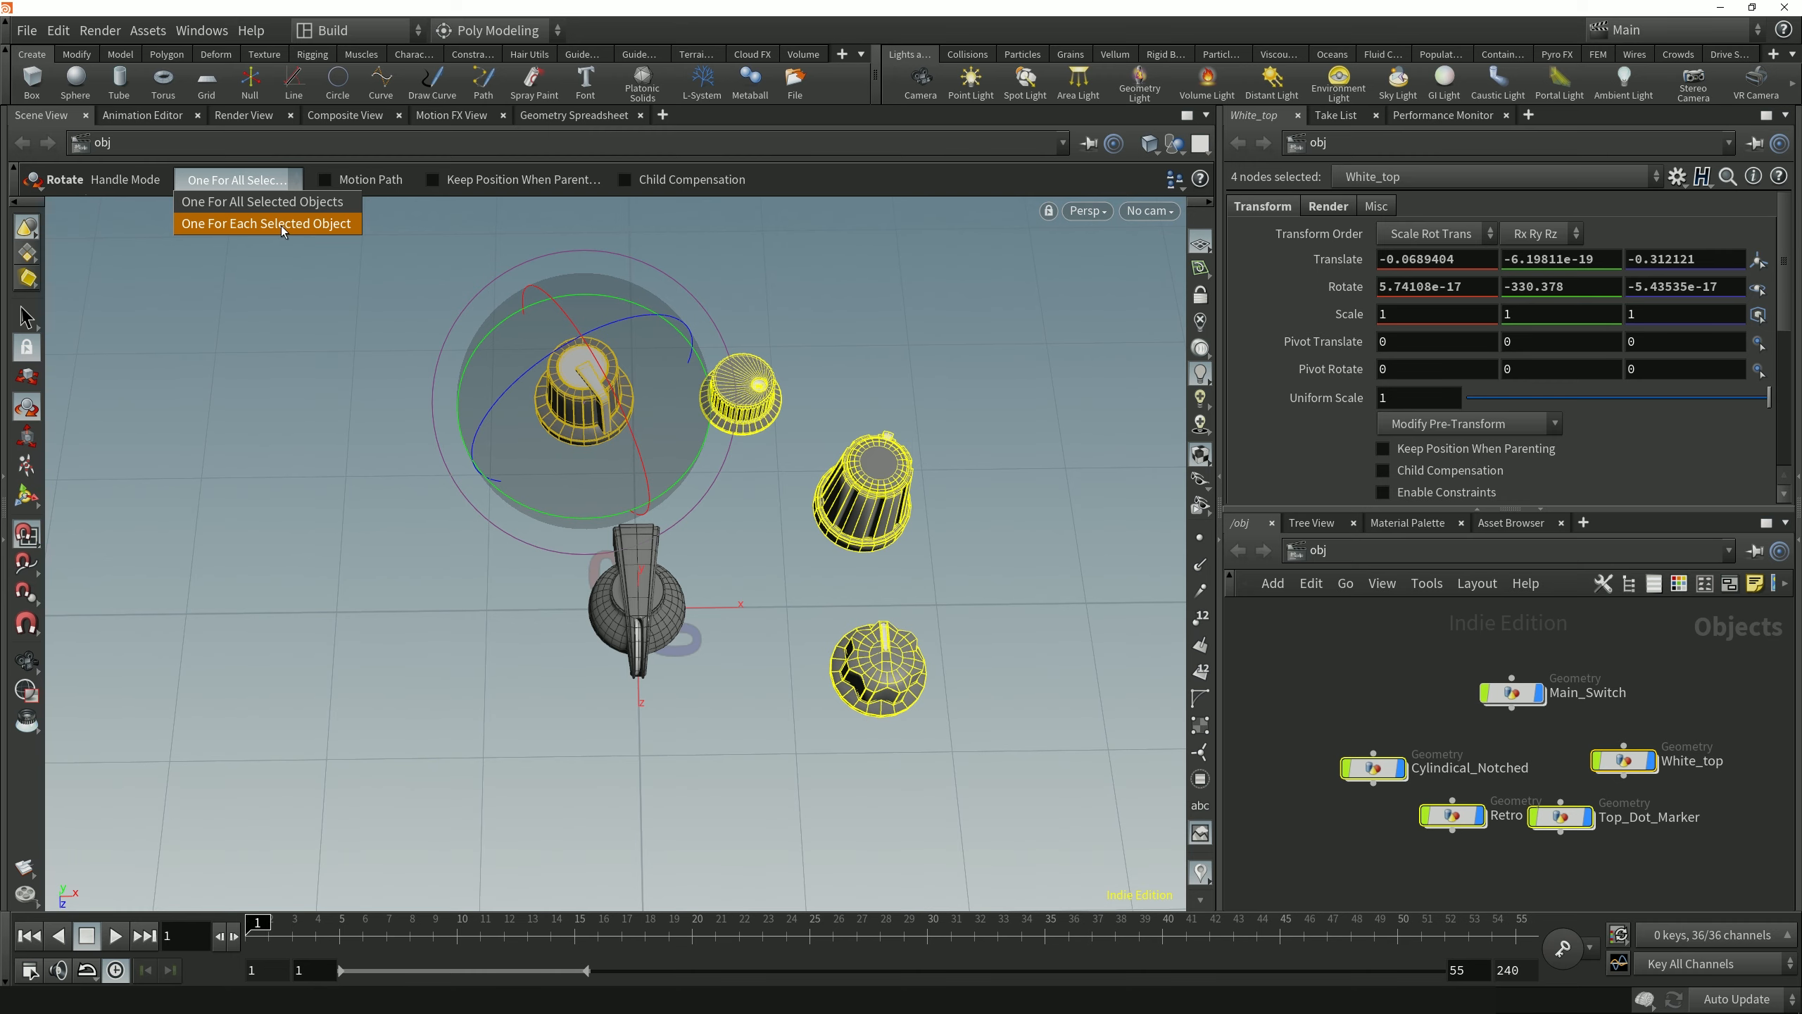
left_click(283, 225)
left_click_drag(571, 526, 637, 523, "alt")
scroll(637, 523, "up", 2, "alt")
middle_click_drag(637, 524, 577, 584, "alt")
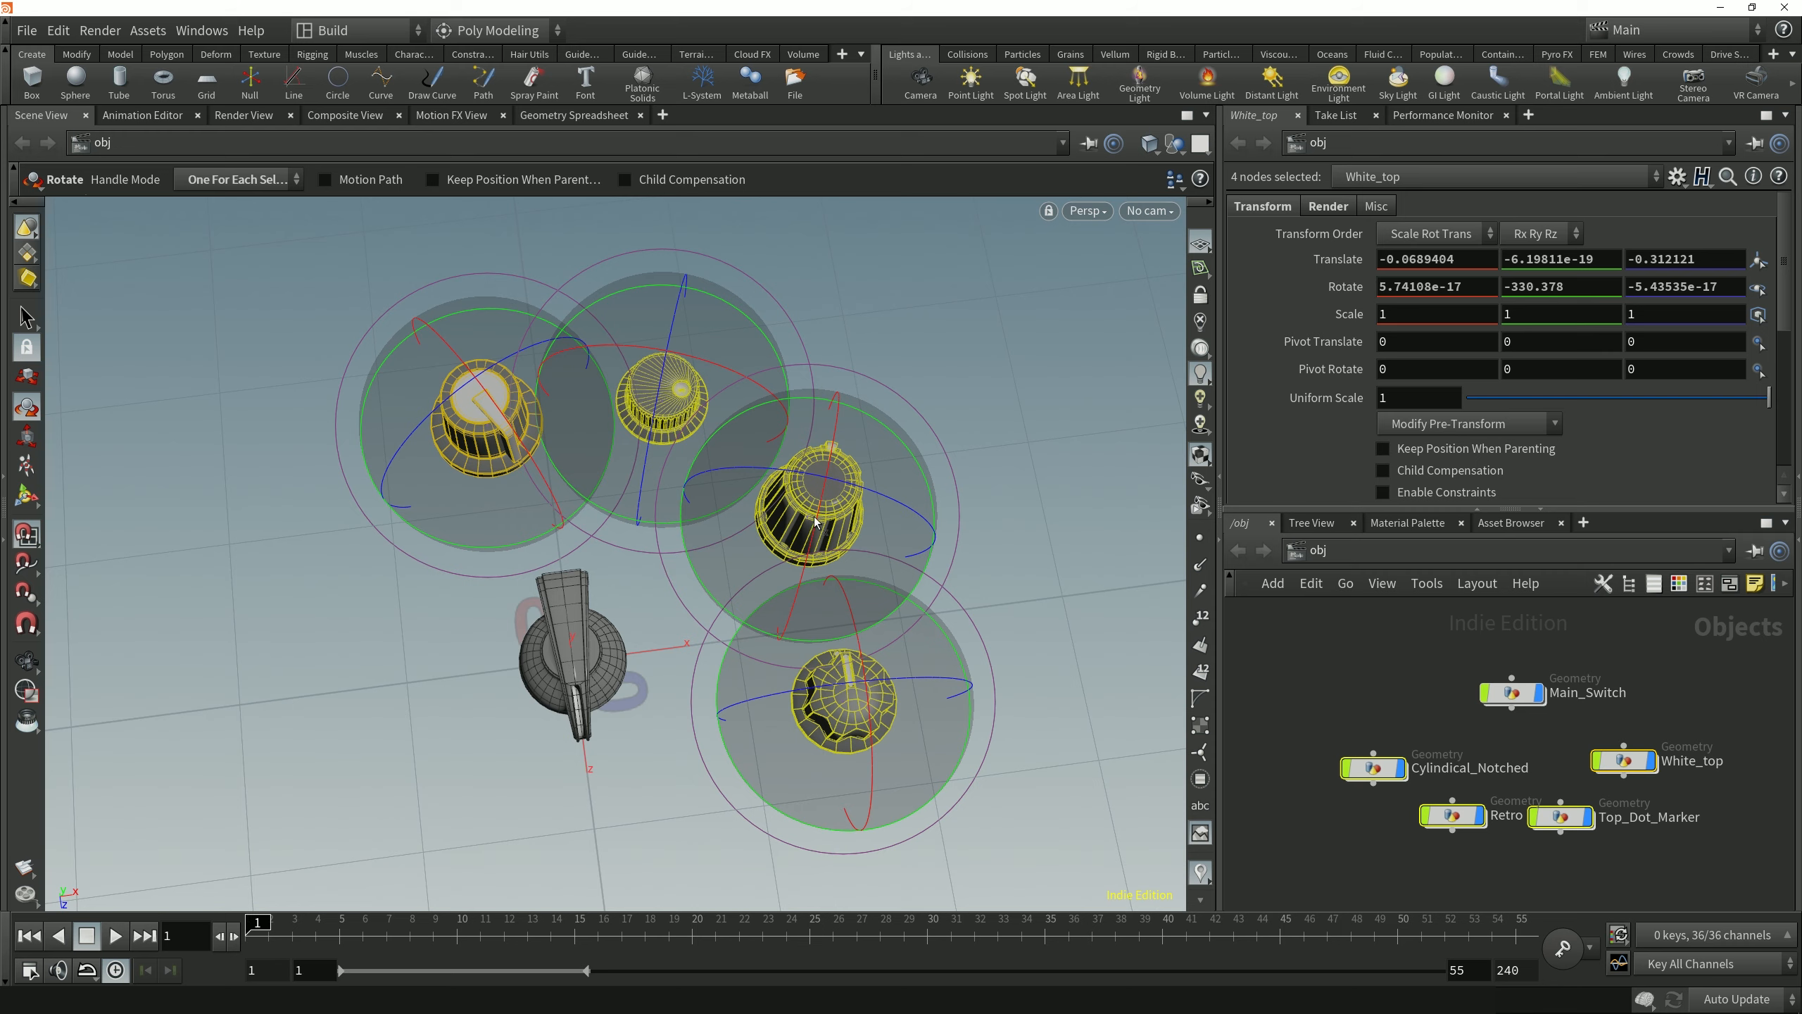
key("minus")
left_click_drag(598, 478, 510, 490, "alt")
- Rotate the knobs individually in place with their own local handles, bringing White_top to about -377° in Y
left_click_drag(643, 464, 717, 476)
mouse_move(769, 553)
left_mouse_down()
mouse_move(764, 493)
mouse_move(759, 536)
left_mouse_up()
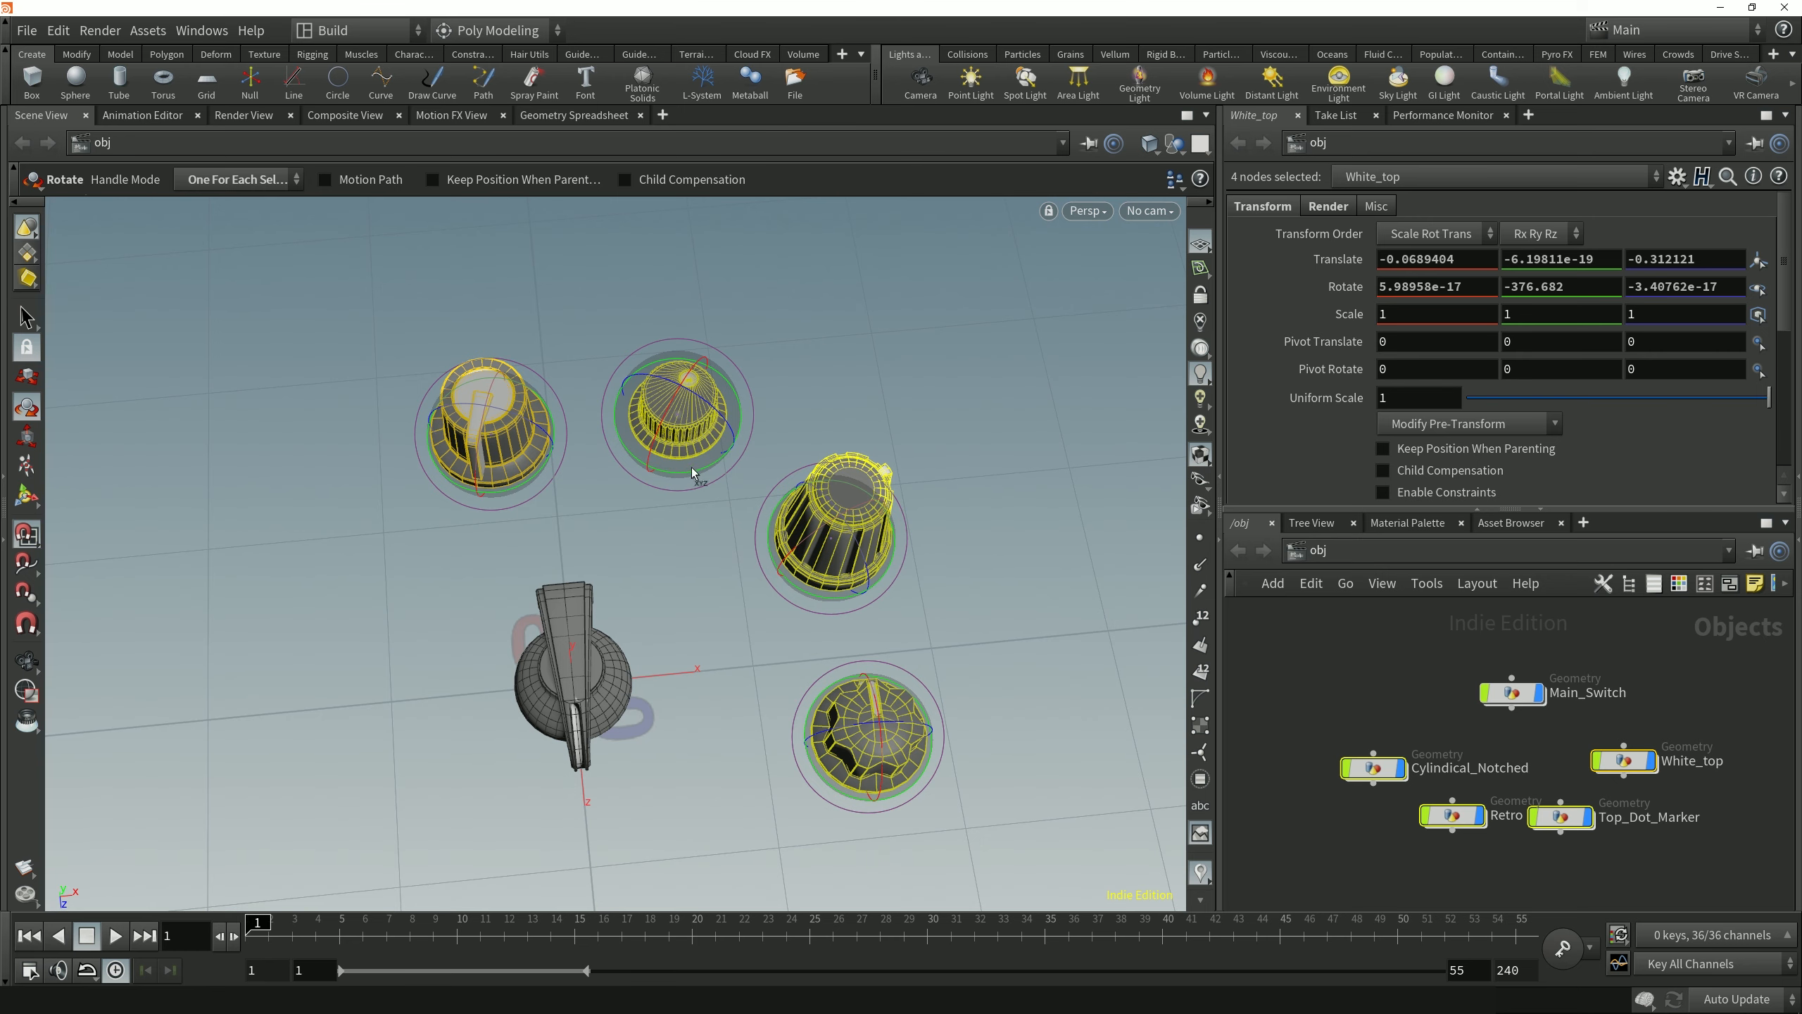
right_click(813, 587)
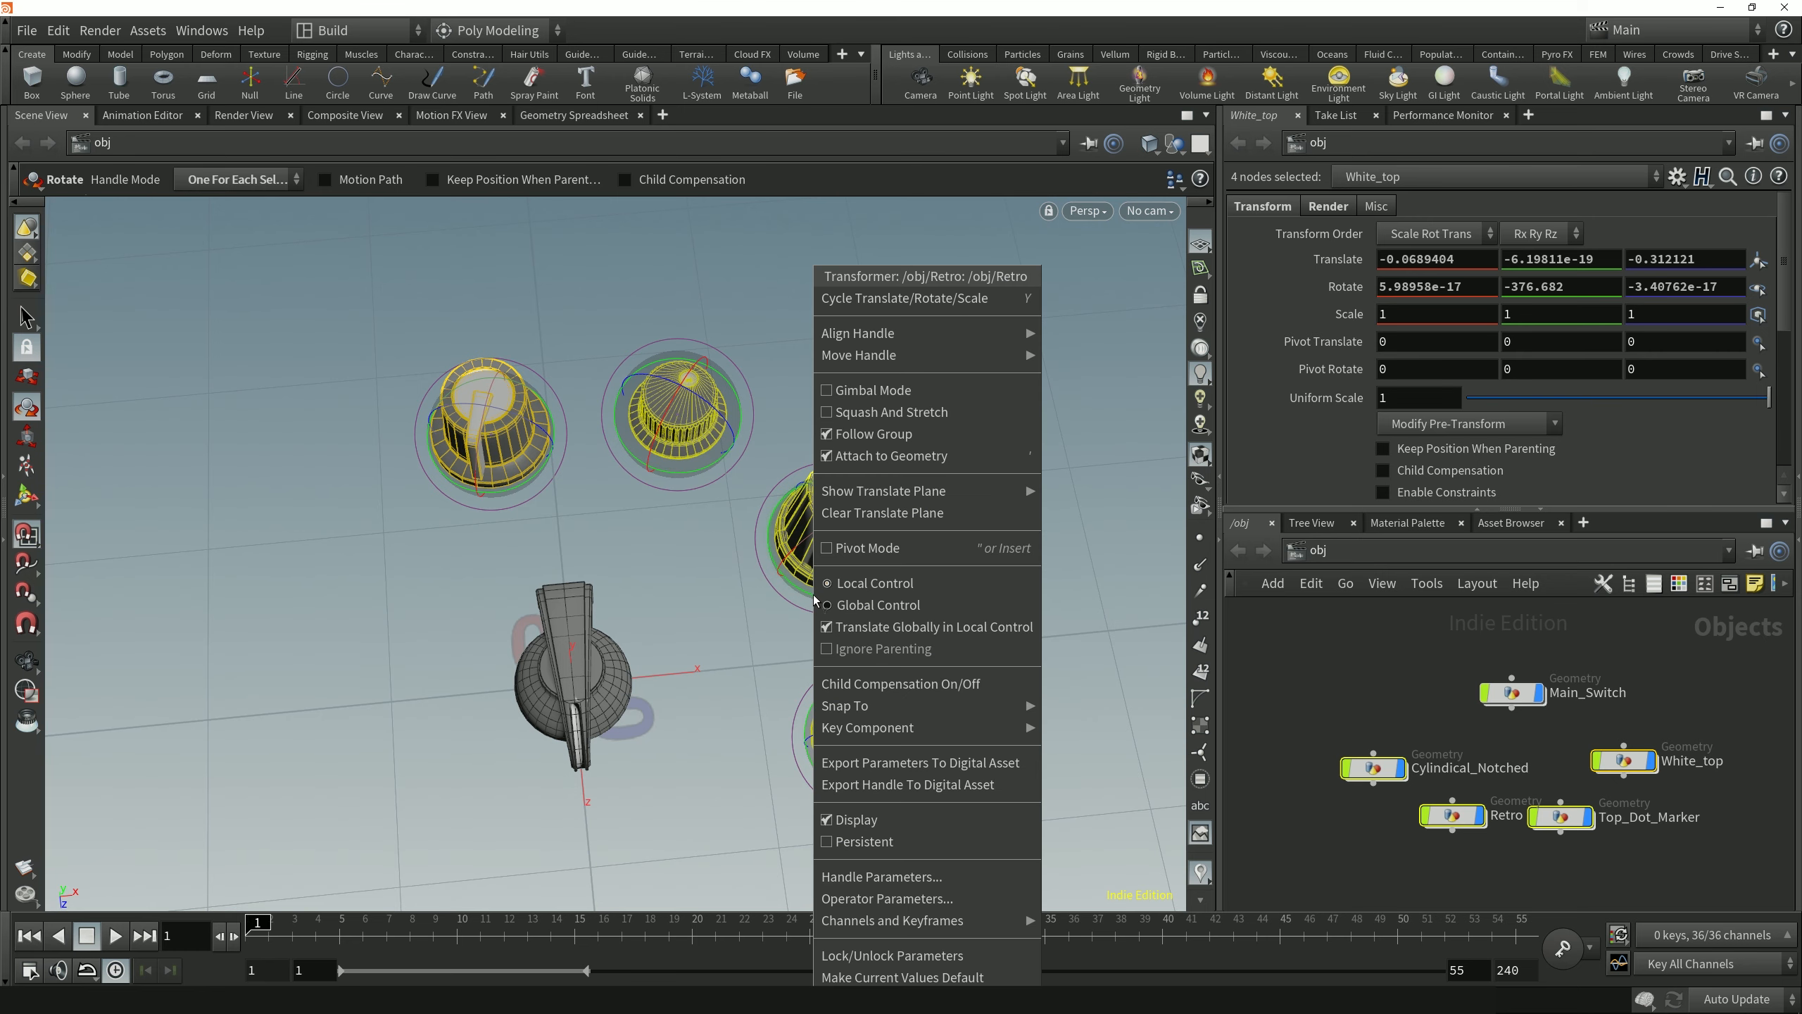
left_click(886, 586)
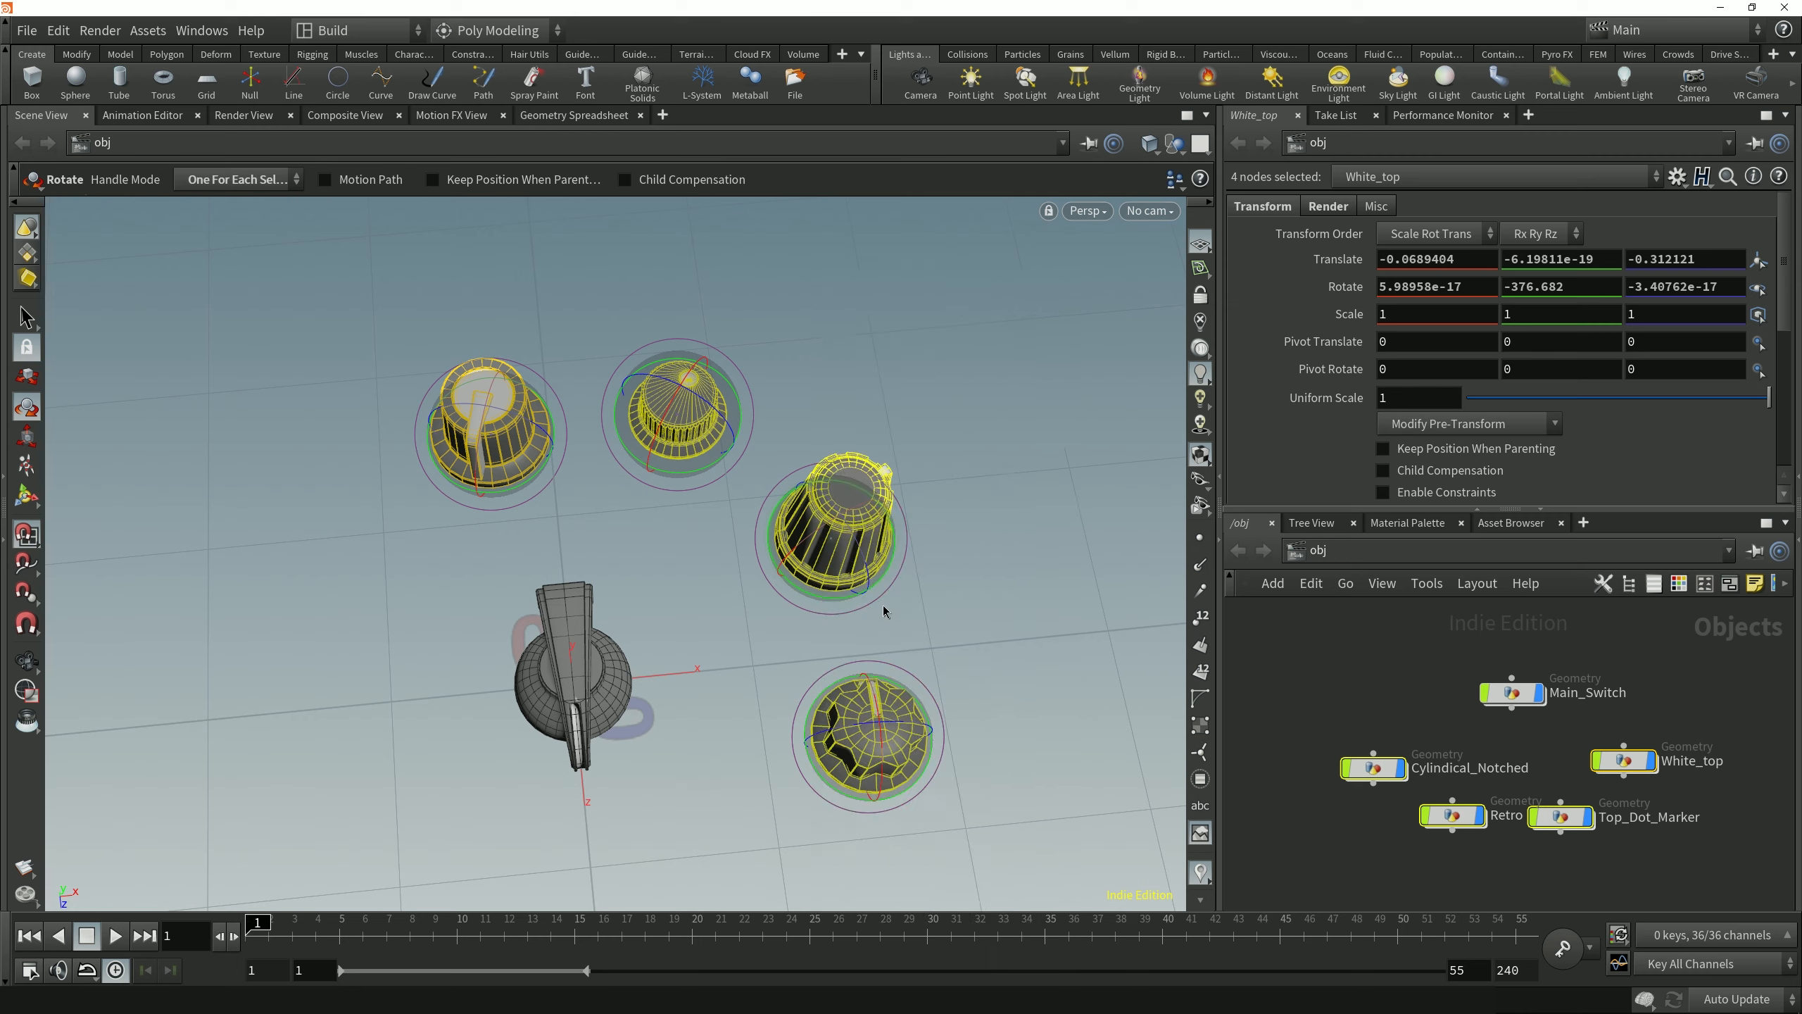
left_click_drag(838, 597, 807, 681)
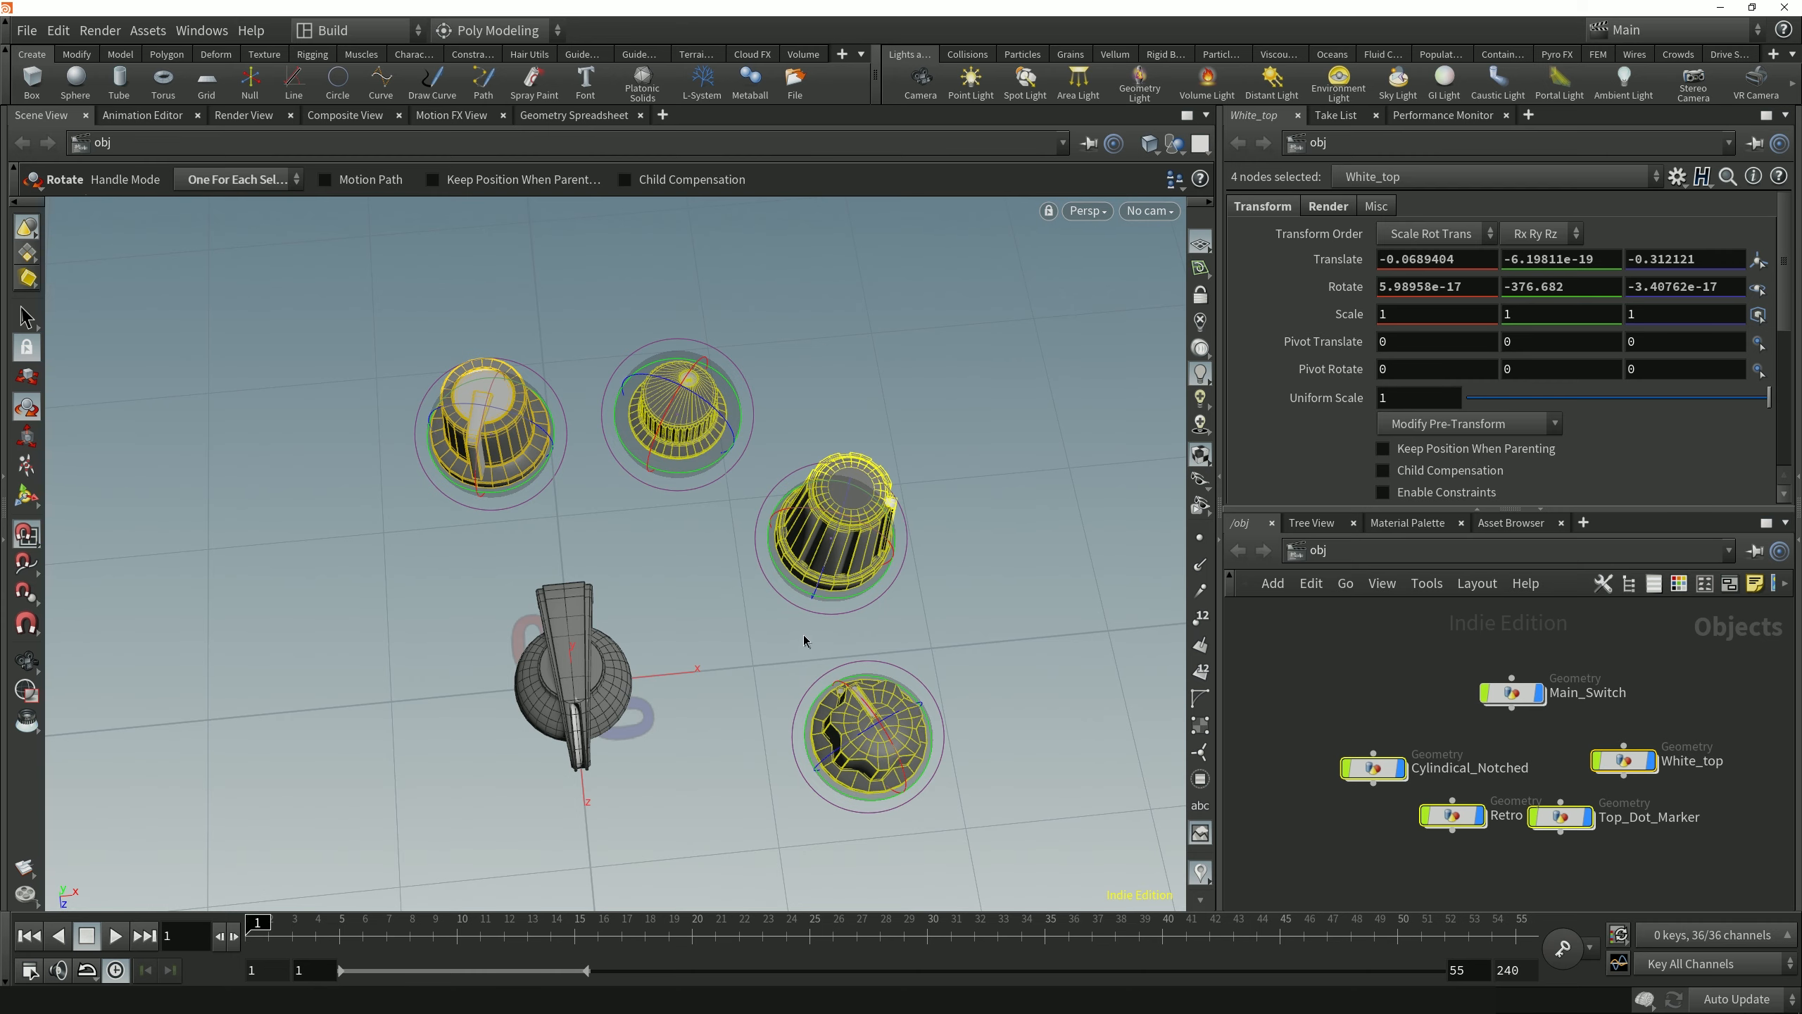
key("Escape")
left_click_drag(764, 631, 764, 617)
key("r")
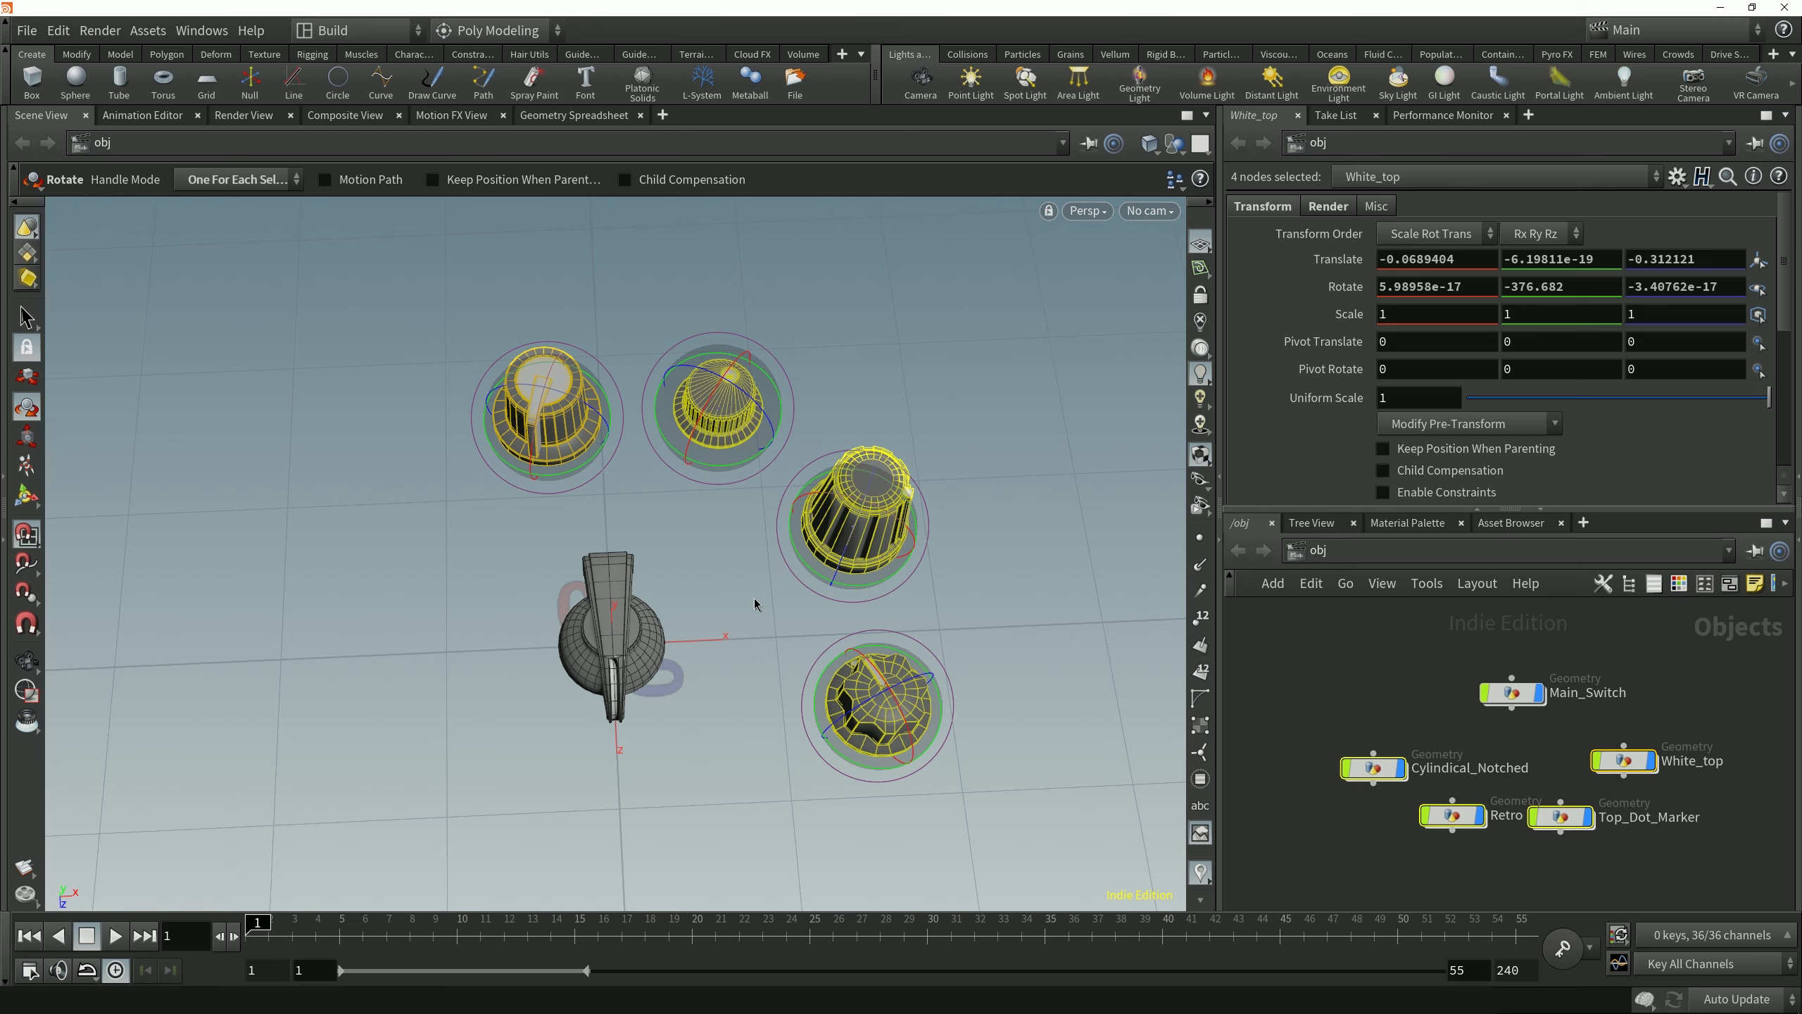
- Try scaling the knobs with individual scale handles, and undo the scaling
key("e")
left_click_drag(751, 568, 826, 383, "alt")
left_click_drag(838, 554, 933, 503)
key("ctrl+z")
key("ctrl+z")
- Set the scale handle mode to One For All Selected Objects and try scaling the knobs together
left_click_drag(746, 569, 732, 565, "alt")
left_click(268, 189)
left_click(348, 225)
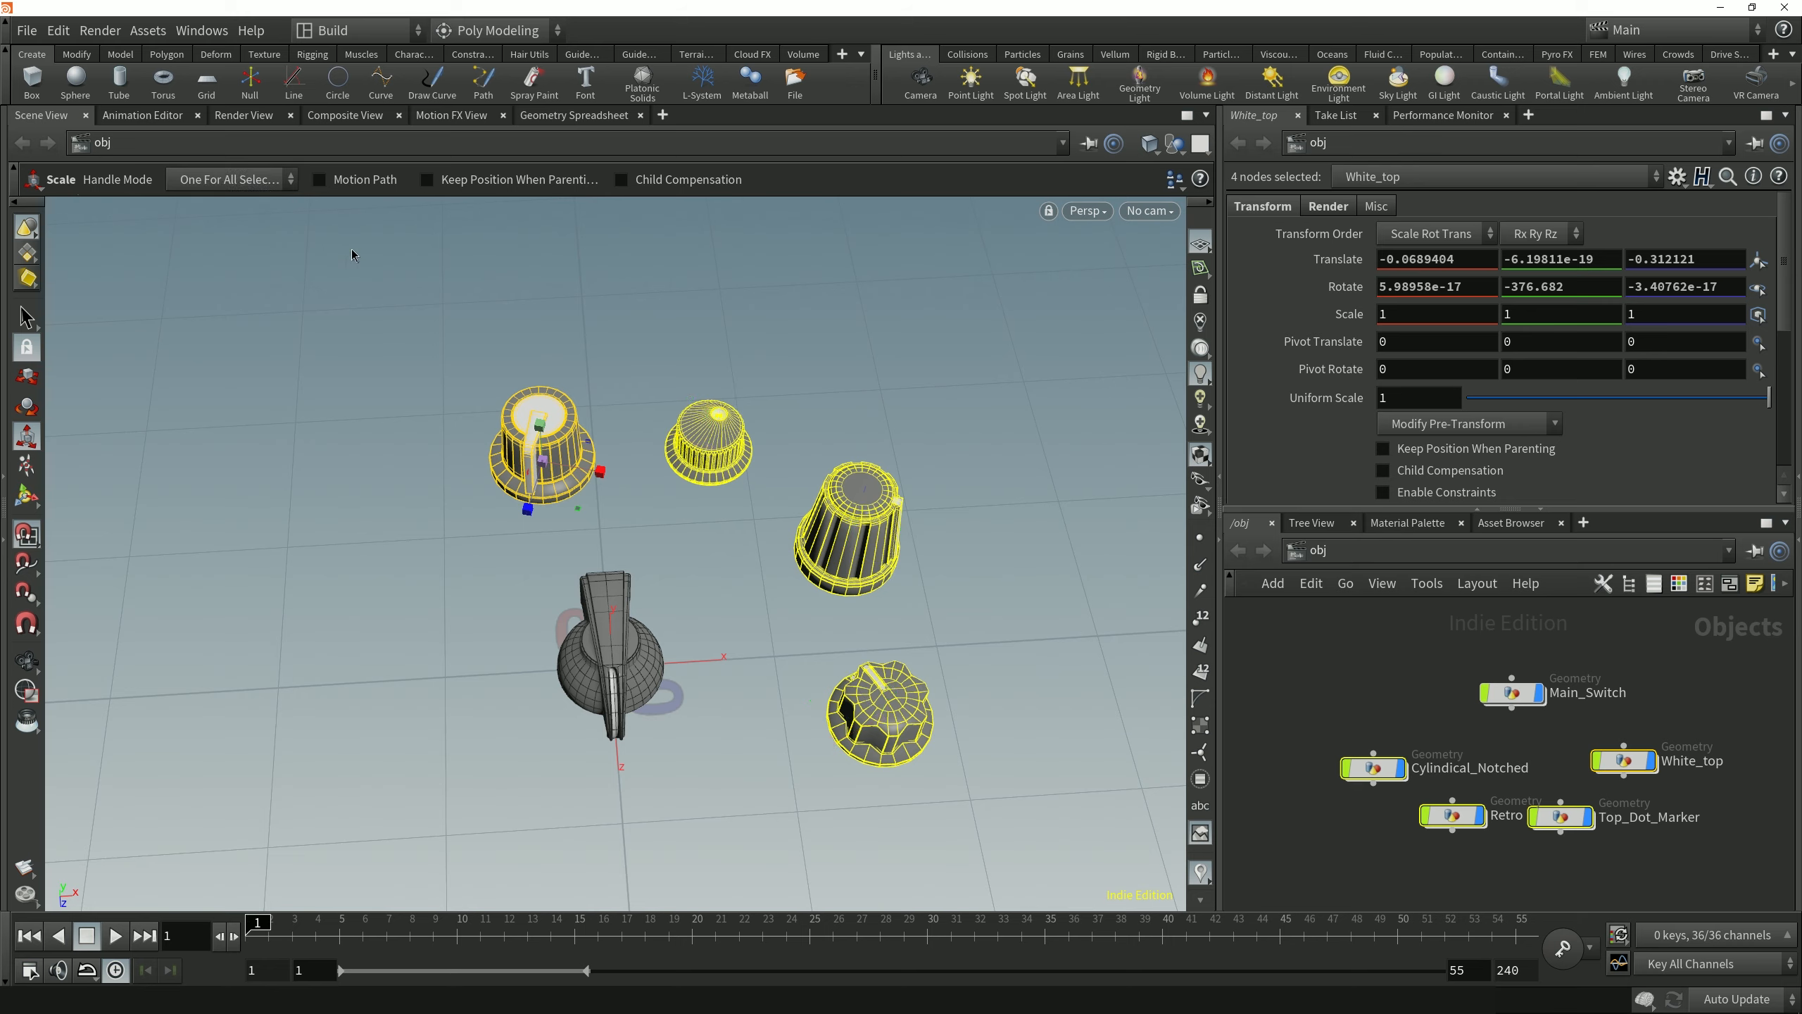
left_click_drag(556, 462, 649, 452)
left_click_drag(680, 527, 670, 522, "alt")
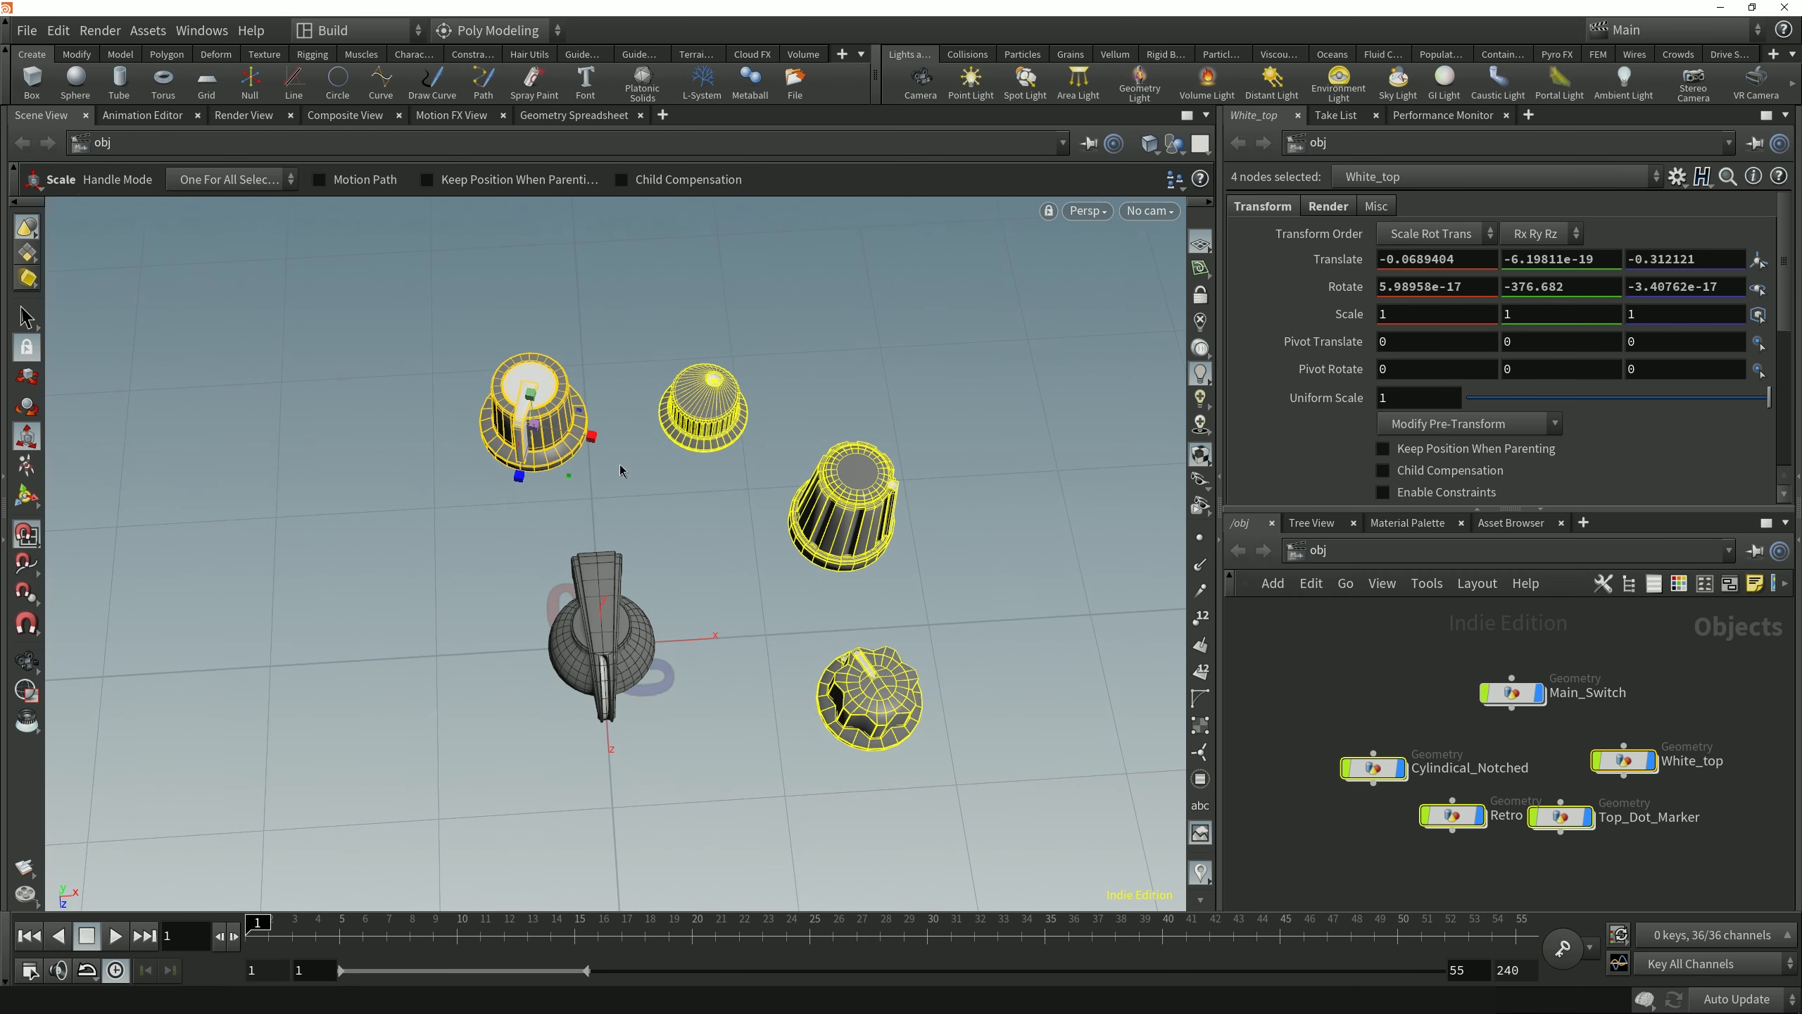
- Try scaling the knobs in Local Control and with the handle detached and repositioned between them
right_click(571, 437)
left_click(722, 581)
left_click_drag(744, 509, 709, 561)
key("apostrophe")
left_click_drag(609, 643, 744, 574)
key("apostrophe")
key("ctrl+z")
- Set the Move handle to Local Control and nudge the four knobs slightly along the handle's Z axis
key("space")
key("t")
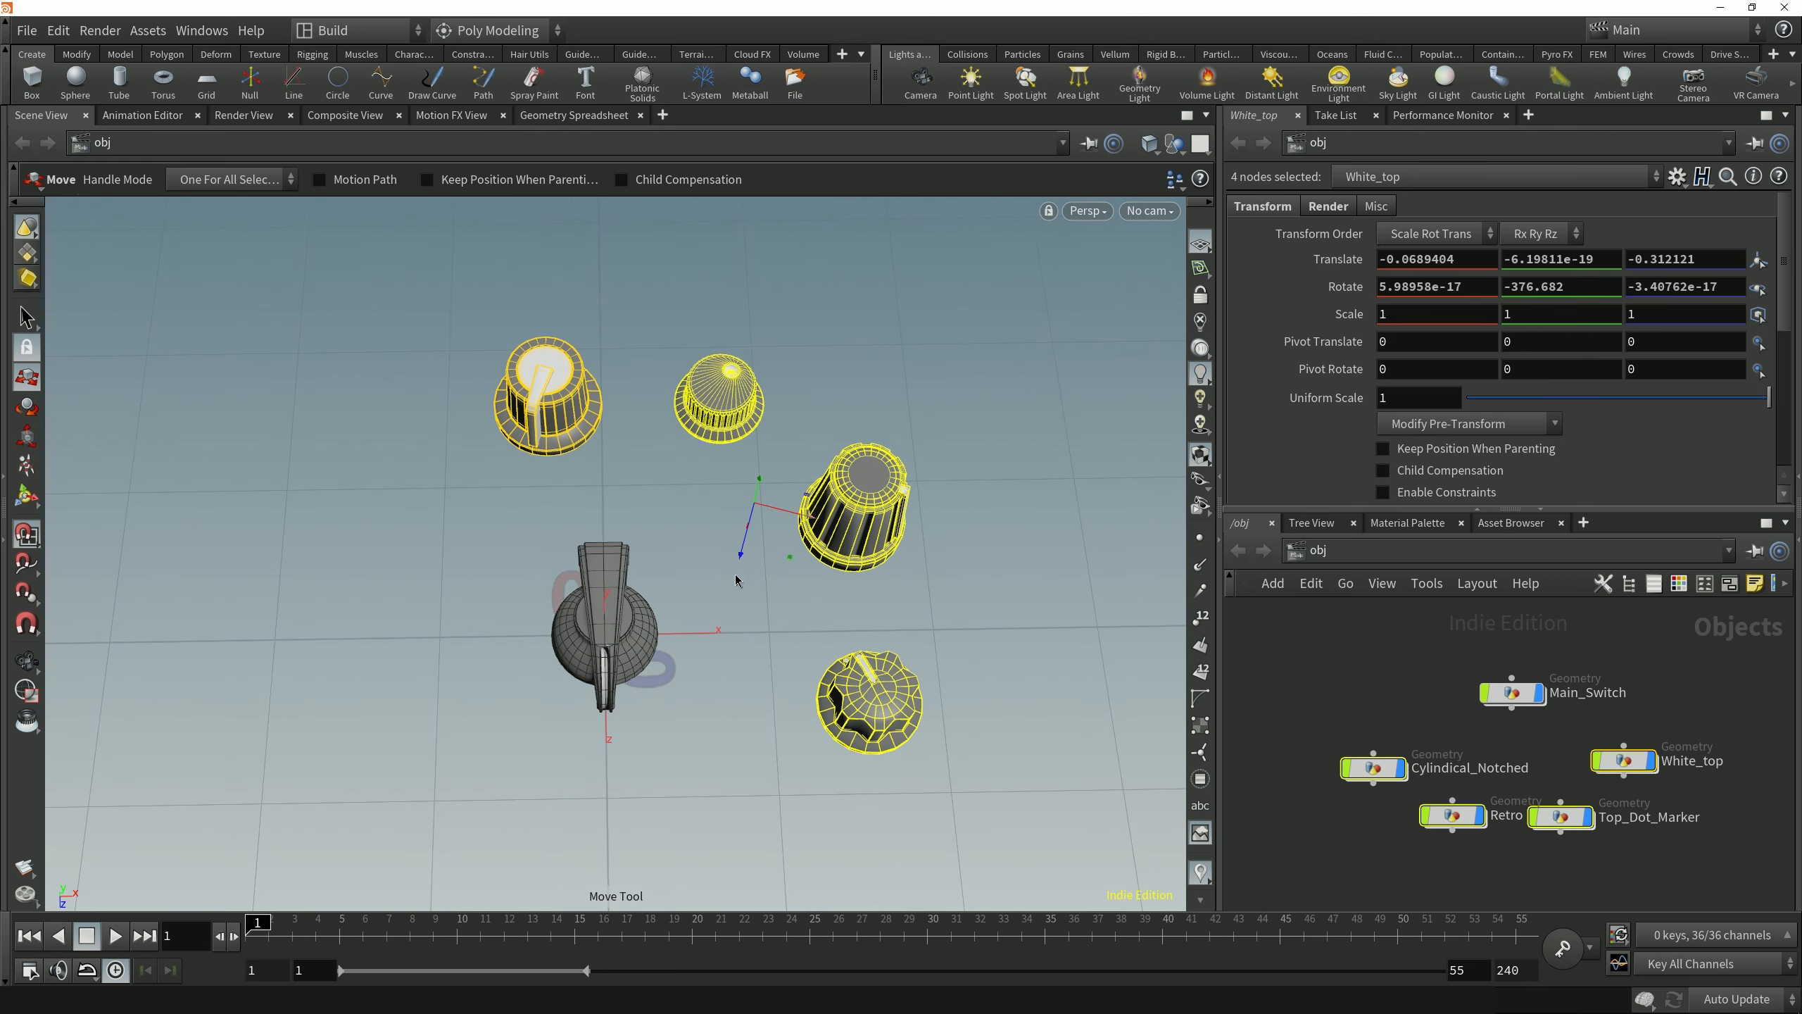
right_click(781, 509)
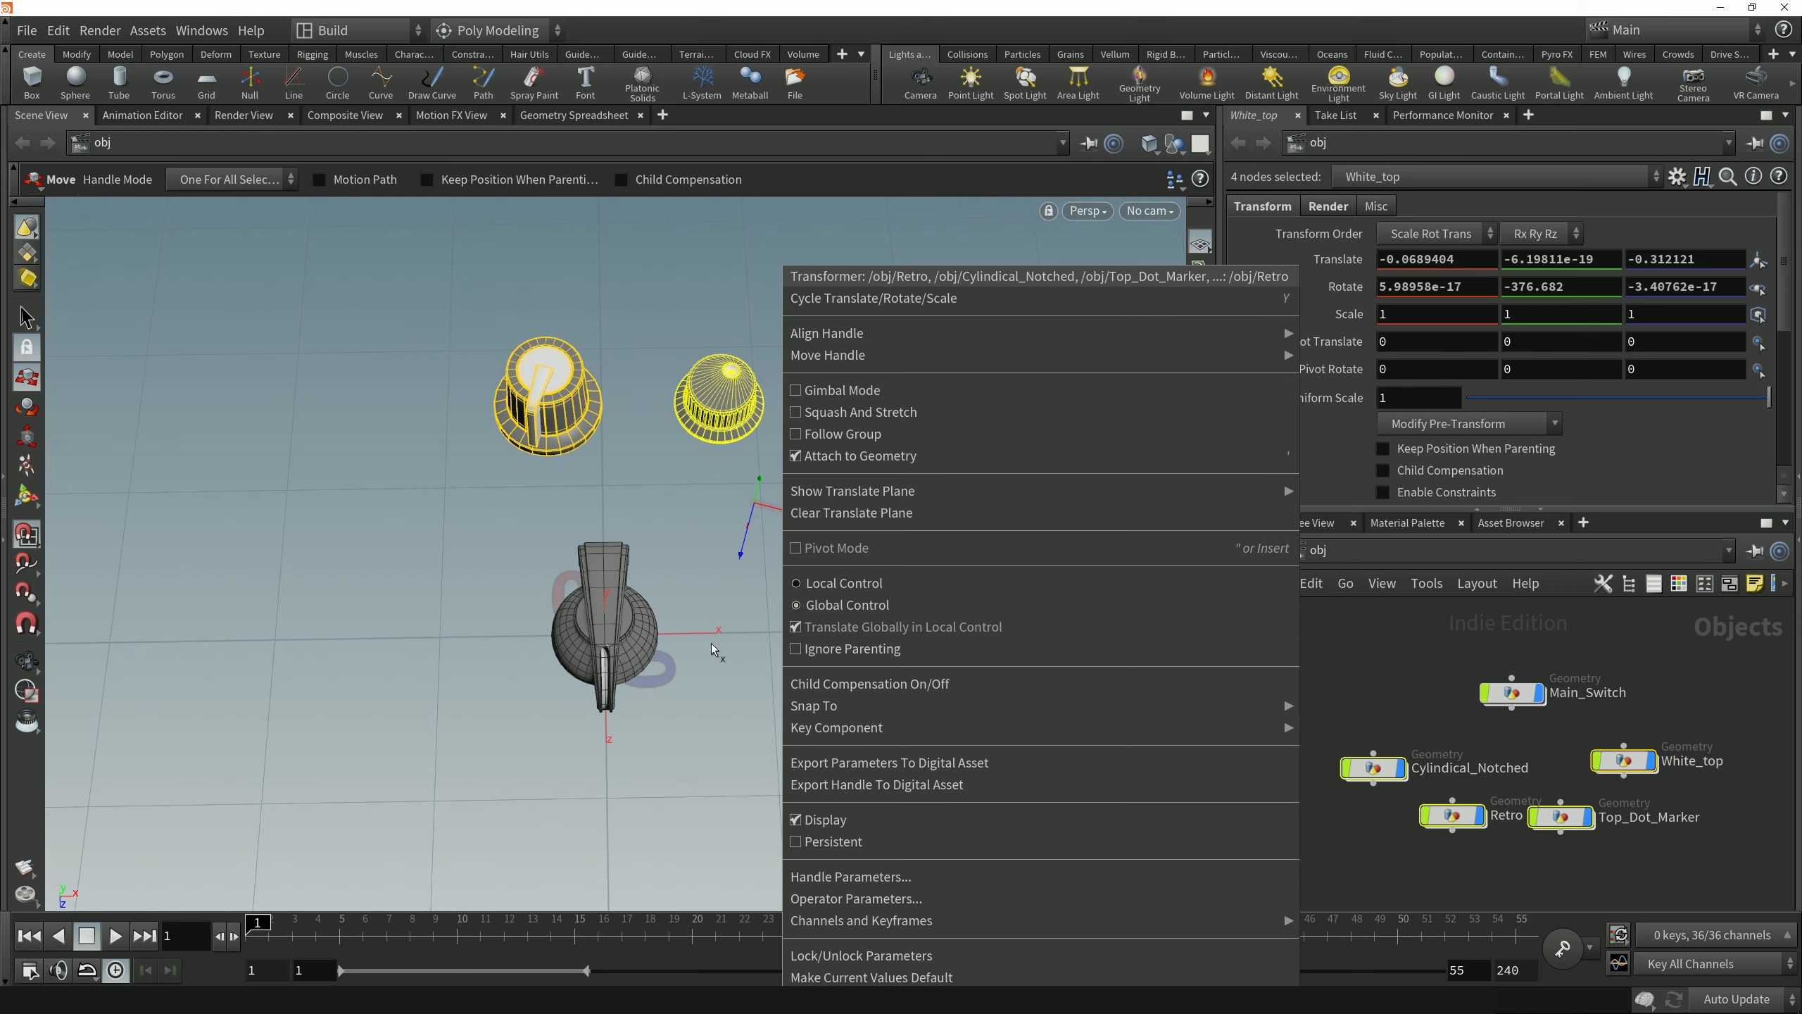
left_click(823, 585)
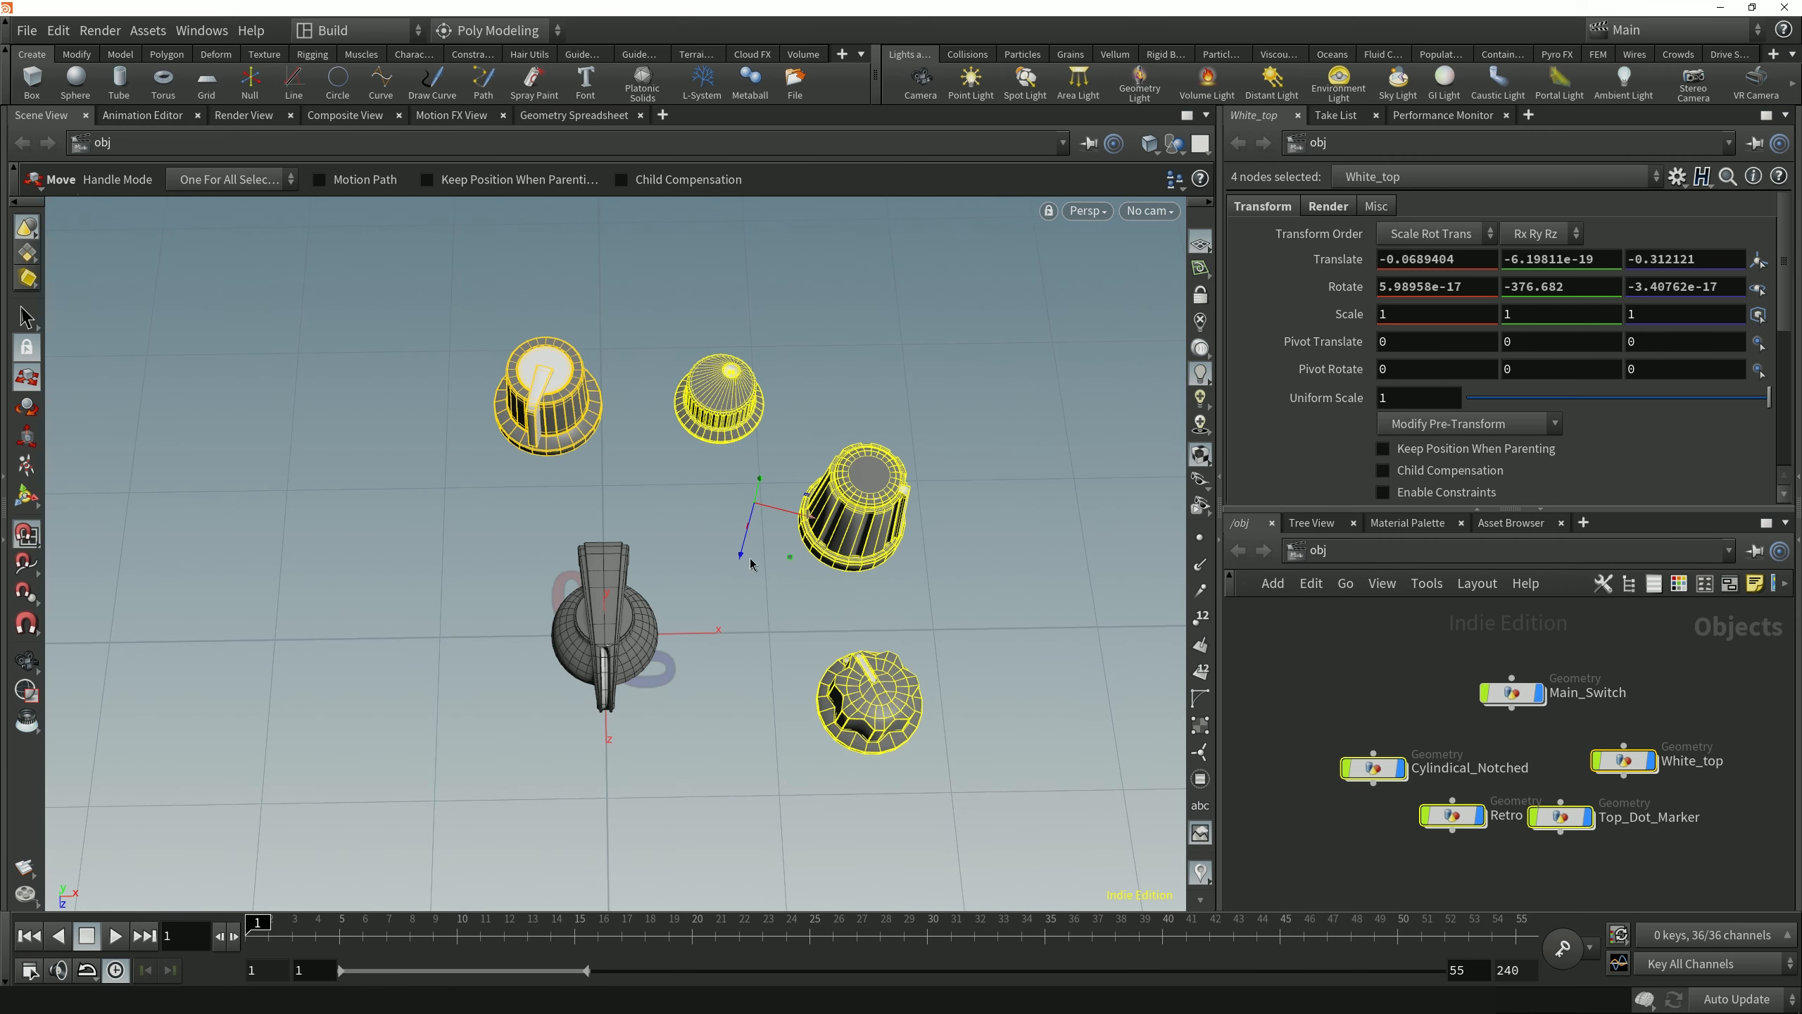
mouse_move(742, 553)
left_mouse_down()
mouse_move(738, 583)
mouse_move(758, 535)
mouse_move(743, 554)
left_mouse_up()
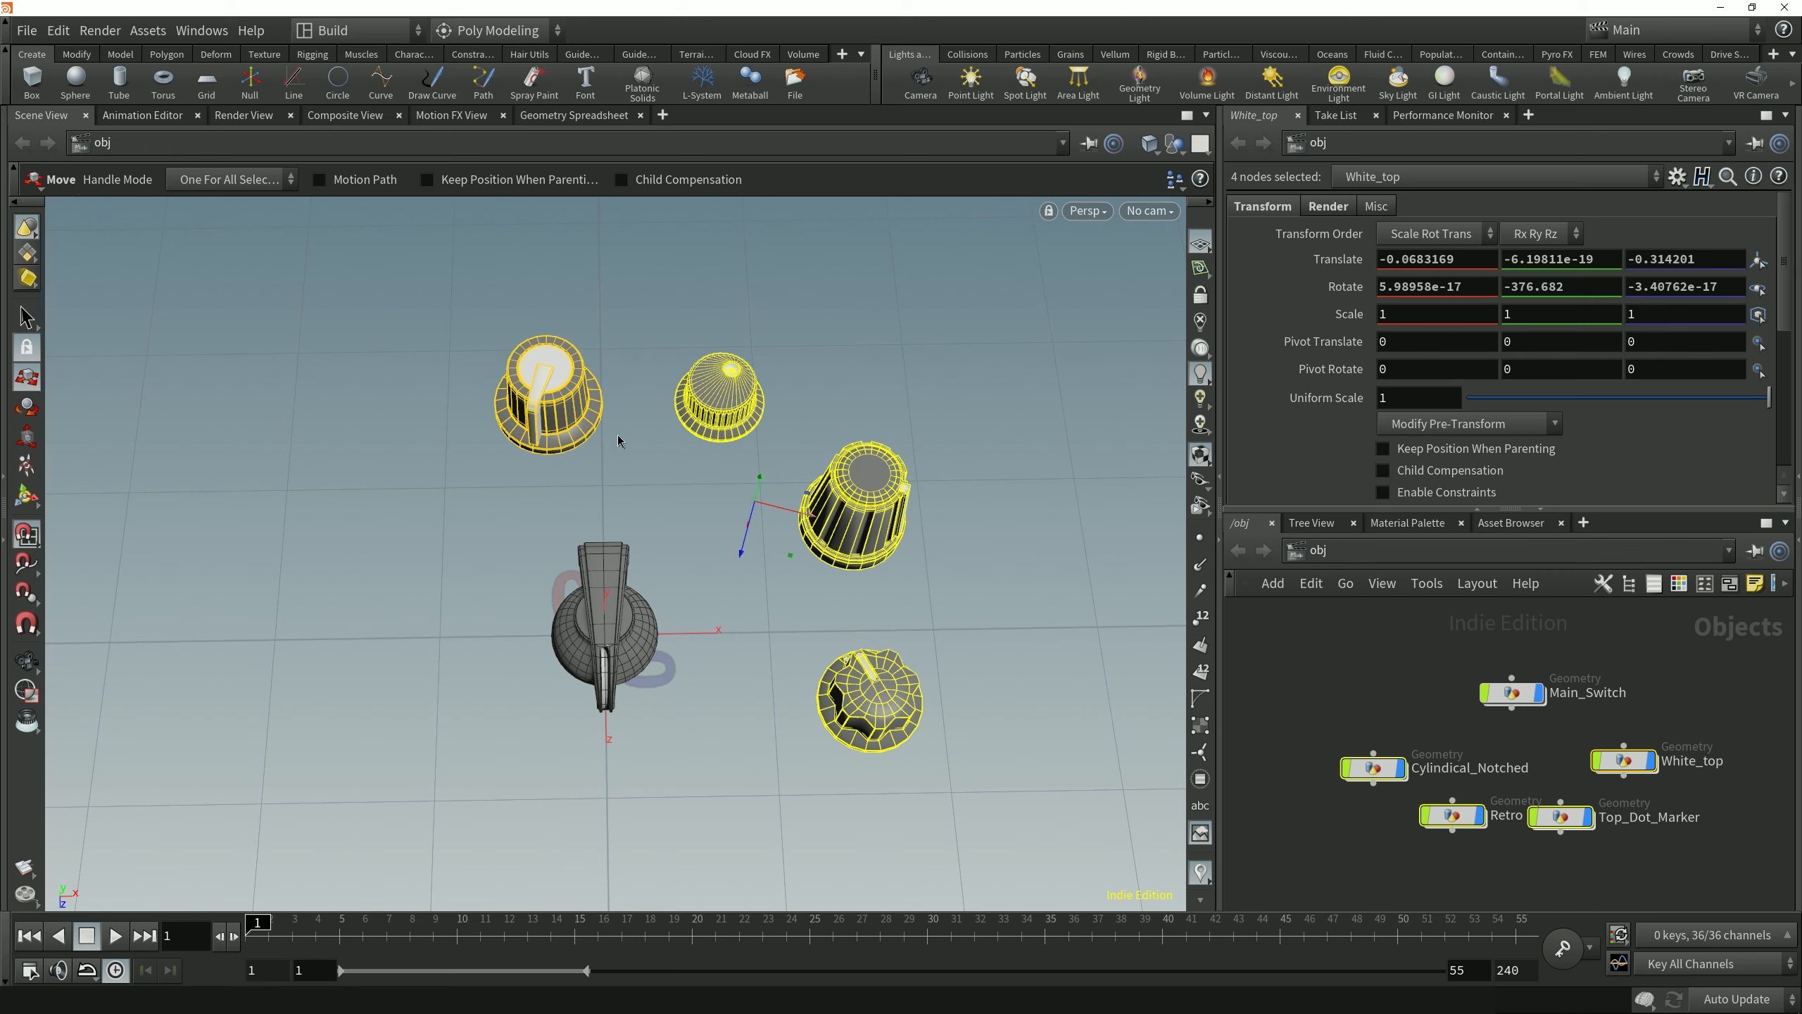
- Try moving the four knobs with White_top added last to the selection, and clear the selection
key("s")
left_click(837, 660)
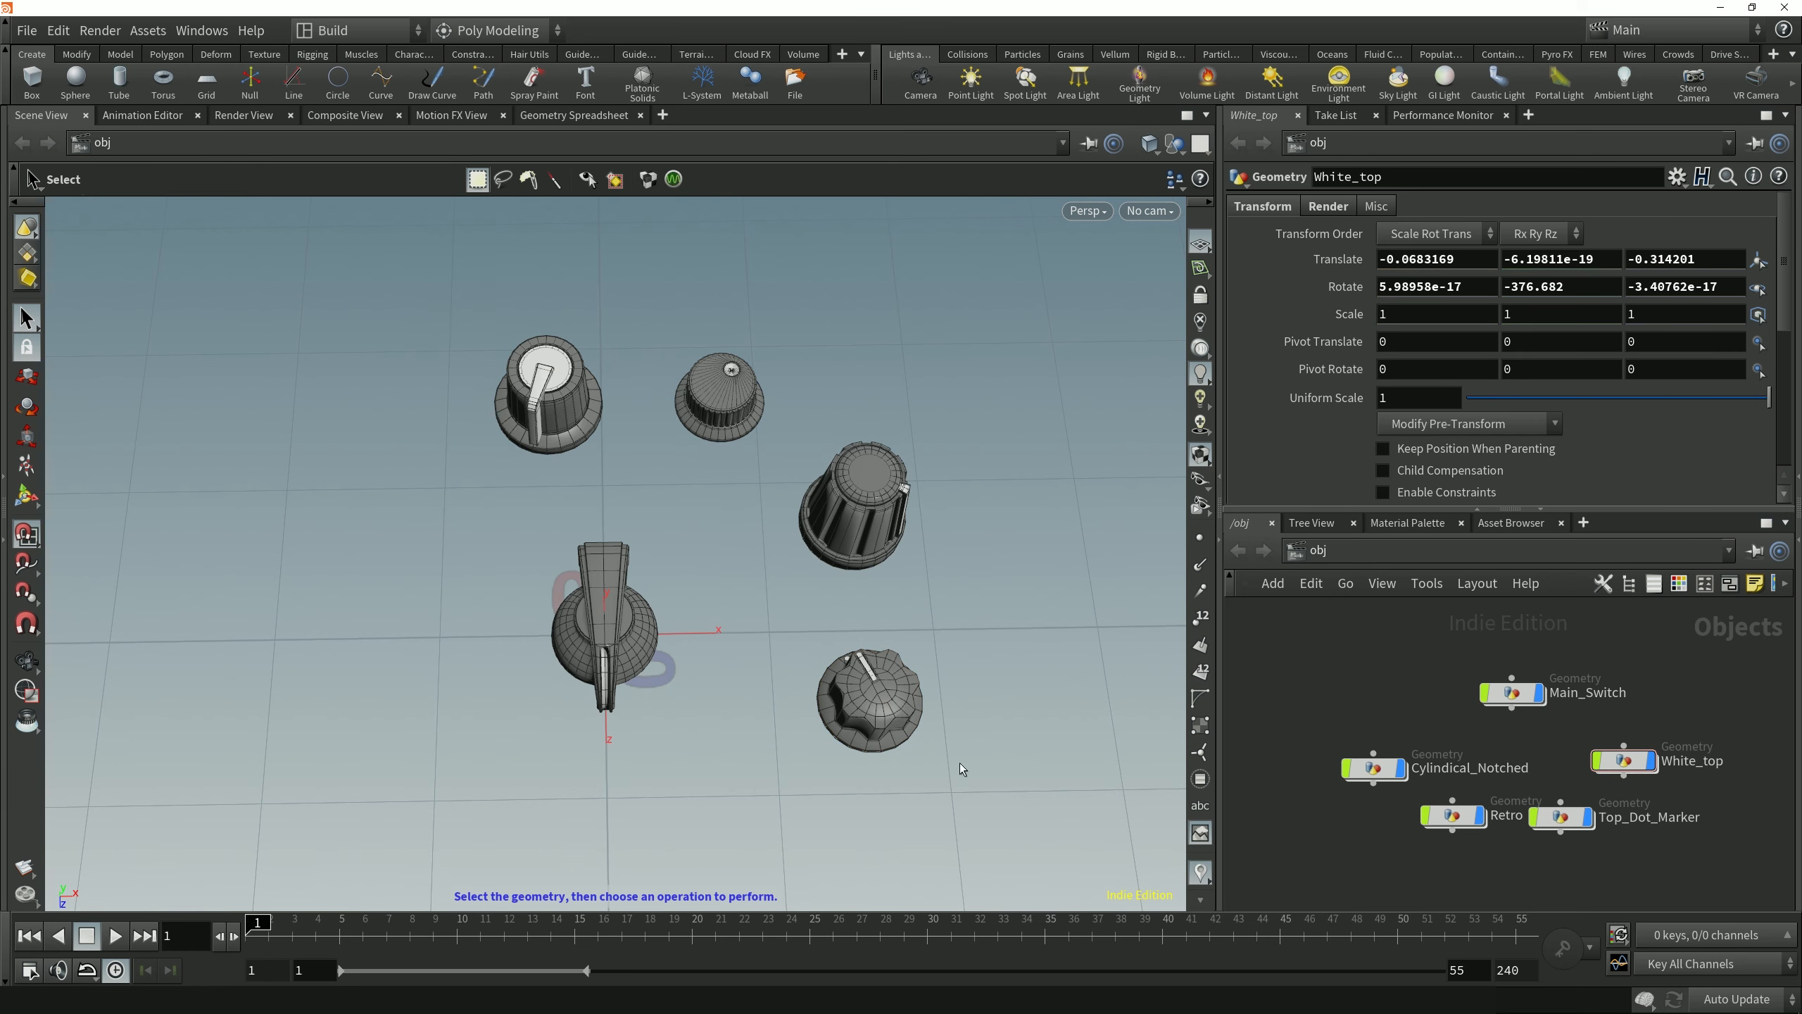
left_click(903, 702)
left_click(862, 512, "shift")
left_click(718, 419, "shift")
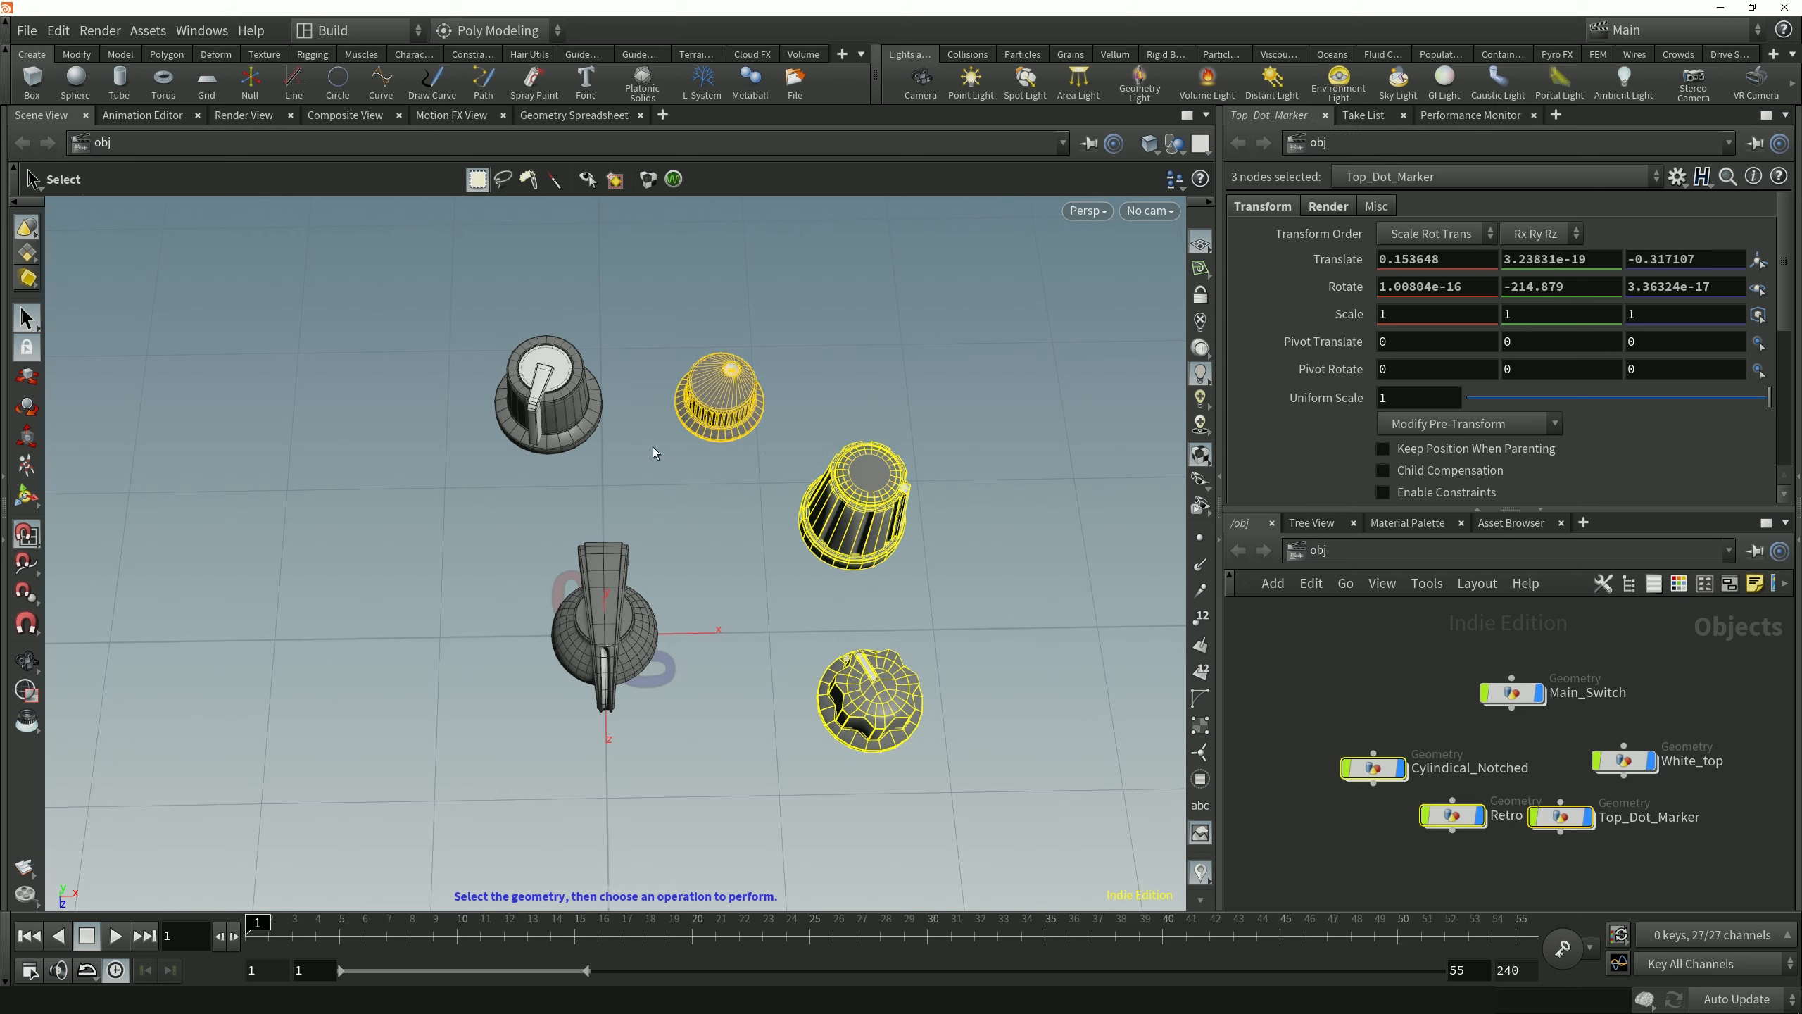
left_click(582, 445, "shift")
key("t")
mouse_move(545, 454)
left_mouse_down()
mouse_move(525, 486)
mouse_move(561, 429)
mouse_move(528, 482)
mouse_move(551, 461)
left_mouse_up()
left_click(634, 509)
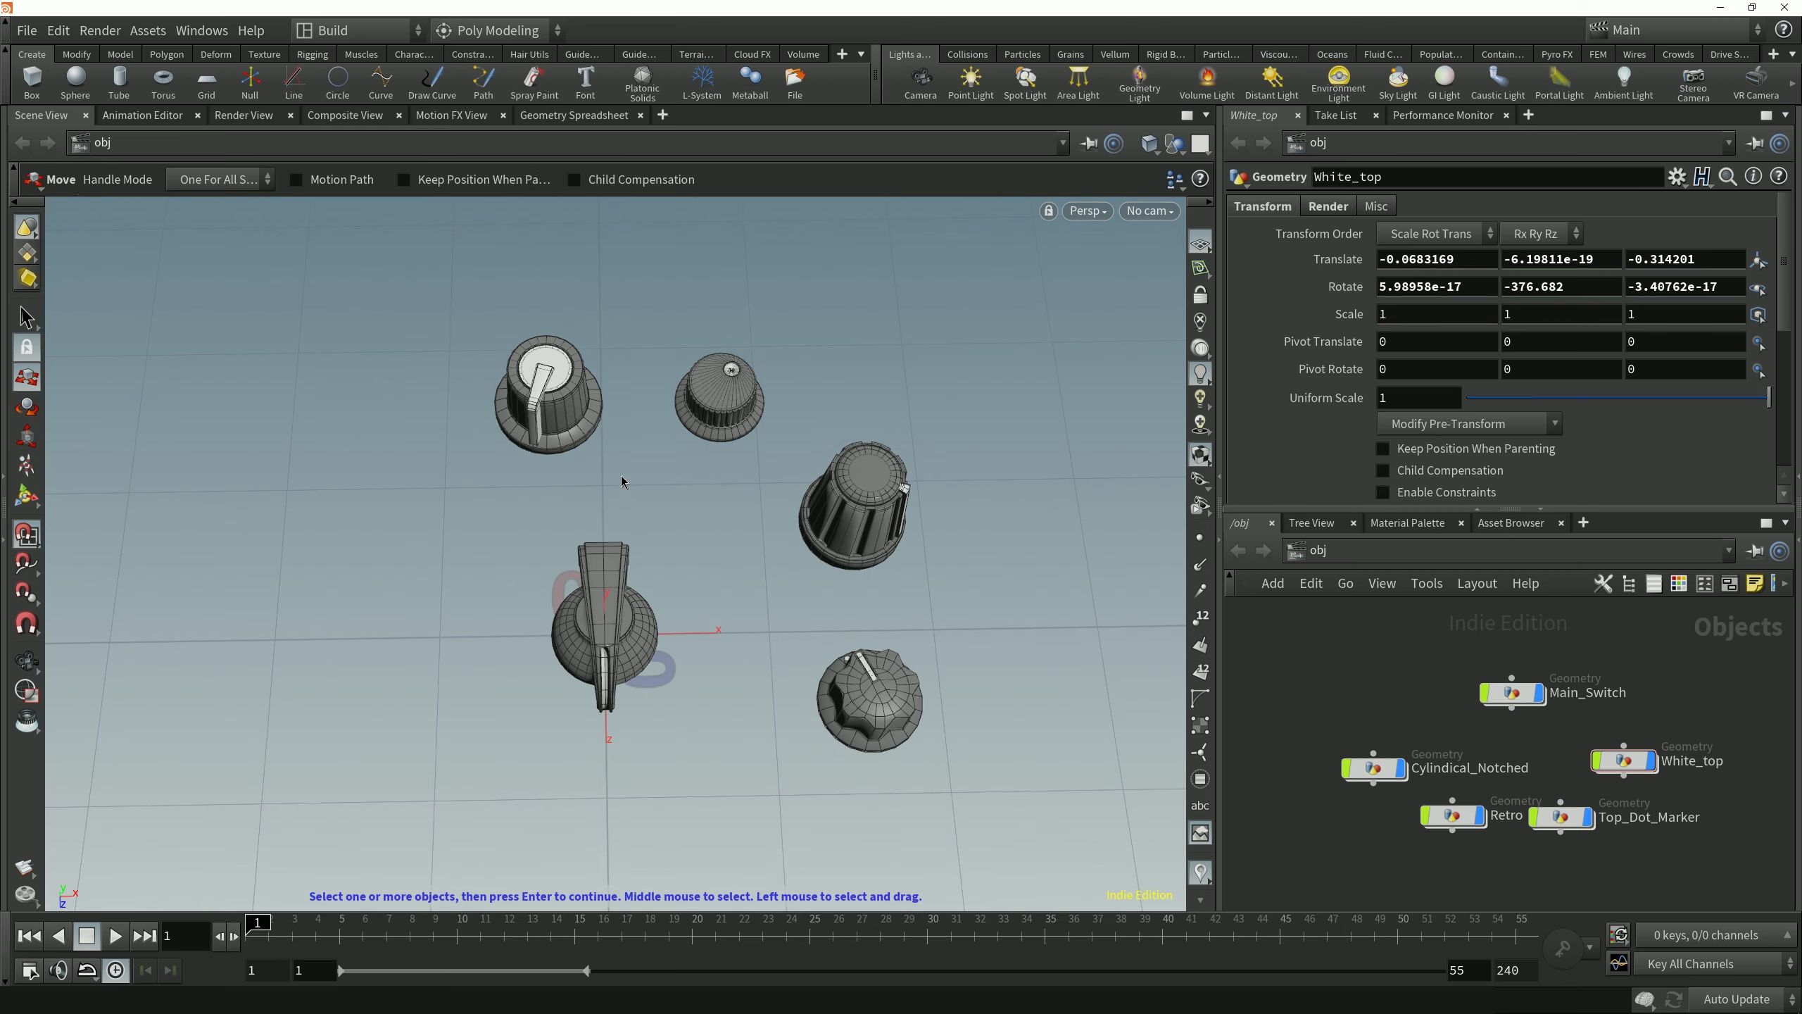
- Select the four knobs with Cylindrical_Notched picked last and activate the Move tool
key("s")
left_click(549, 412)
left_click_drag(743, 485, 729, 424)
left_click(854, 505, "shift")
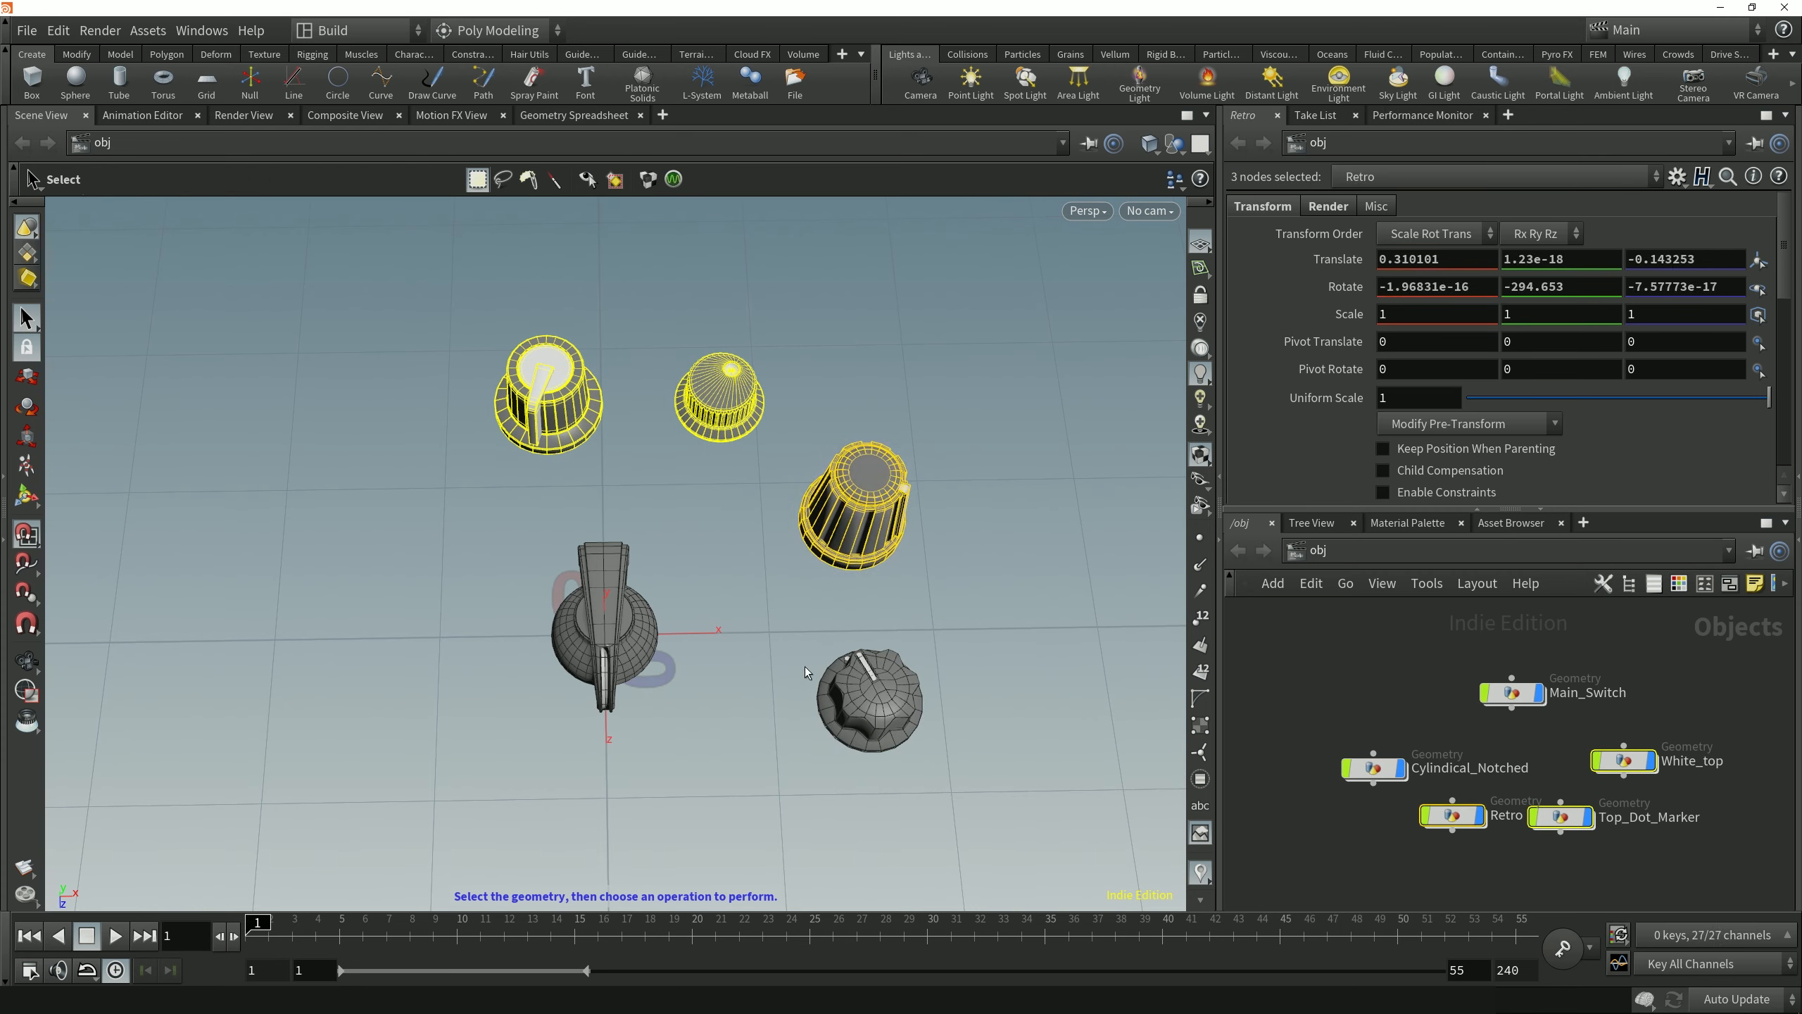
left_click(850, 664, "shift")
key("t")
left_click_drag(850, 663, 806, 617)
- Turn off Translate Globally in Local Control for the Move handle and try moving the knobs
right_click(853, 641)
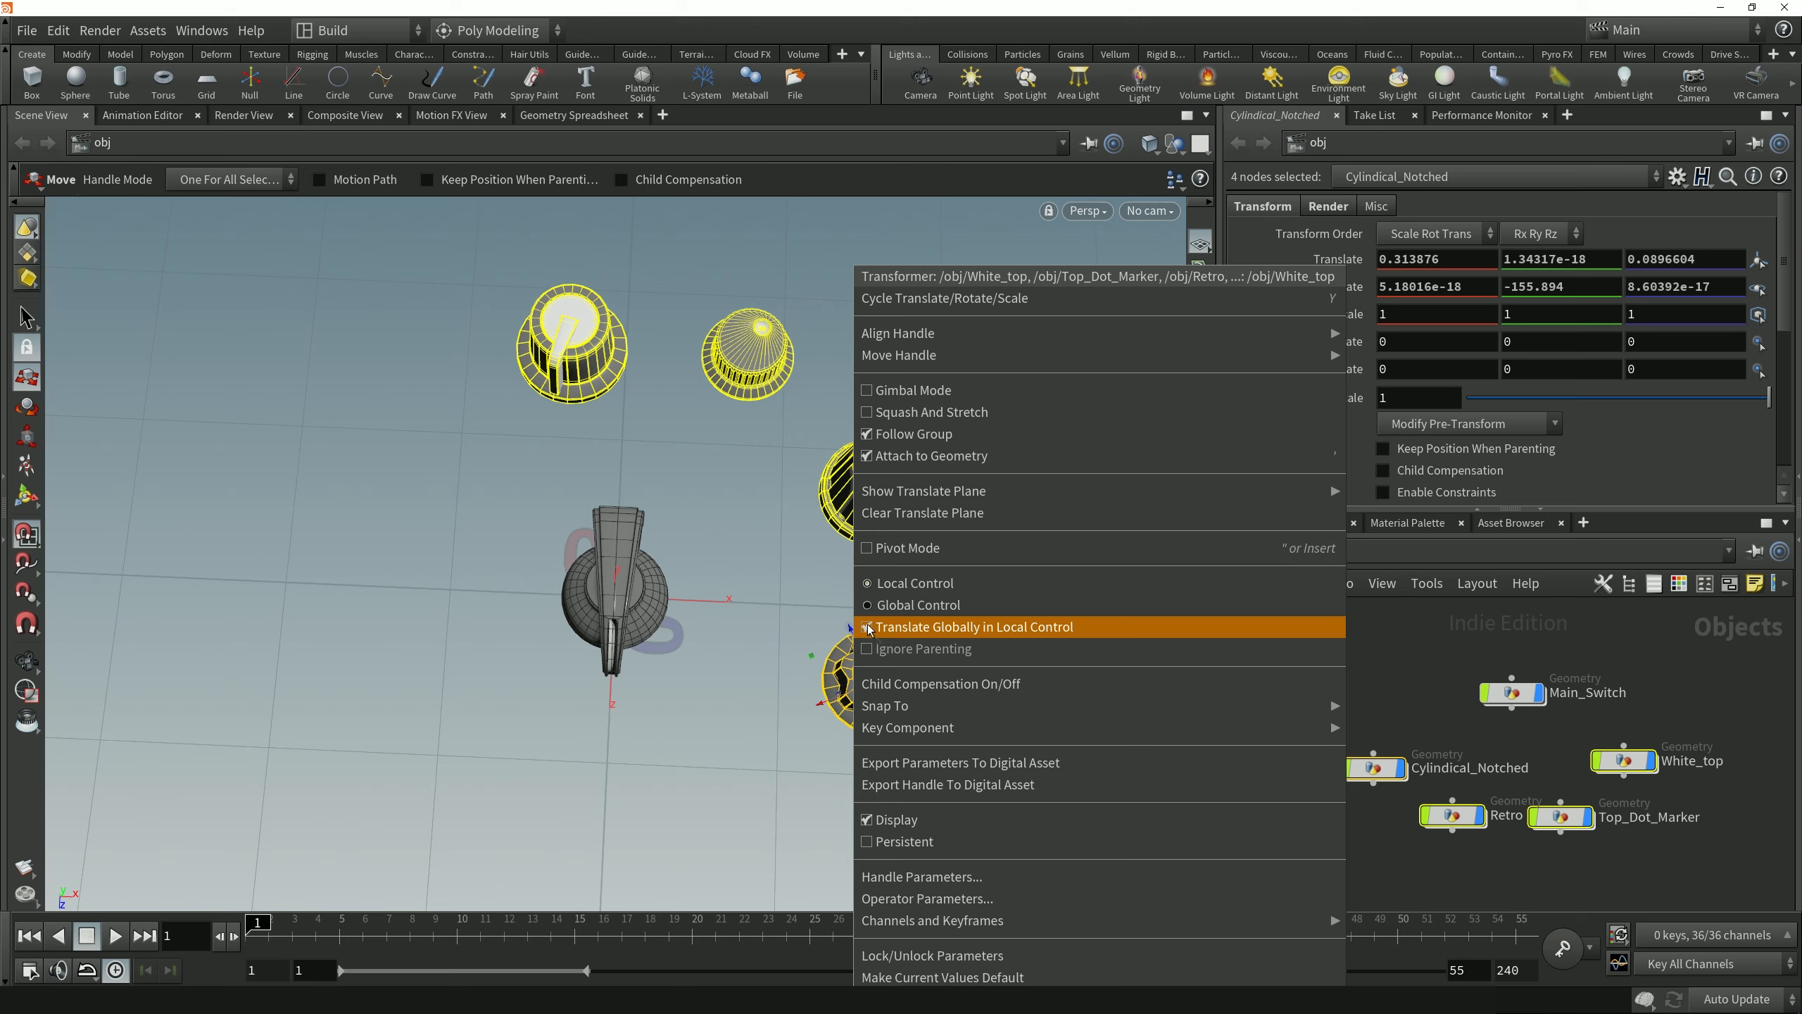
left_click(870, 626)
left_click_drag(855, 639, 789, 592)
- Show an enlarged move handle on each selected knob, and return the handle mode to One For All Selected Objects
left_click(280, 180)
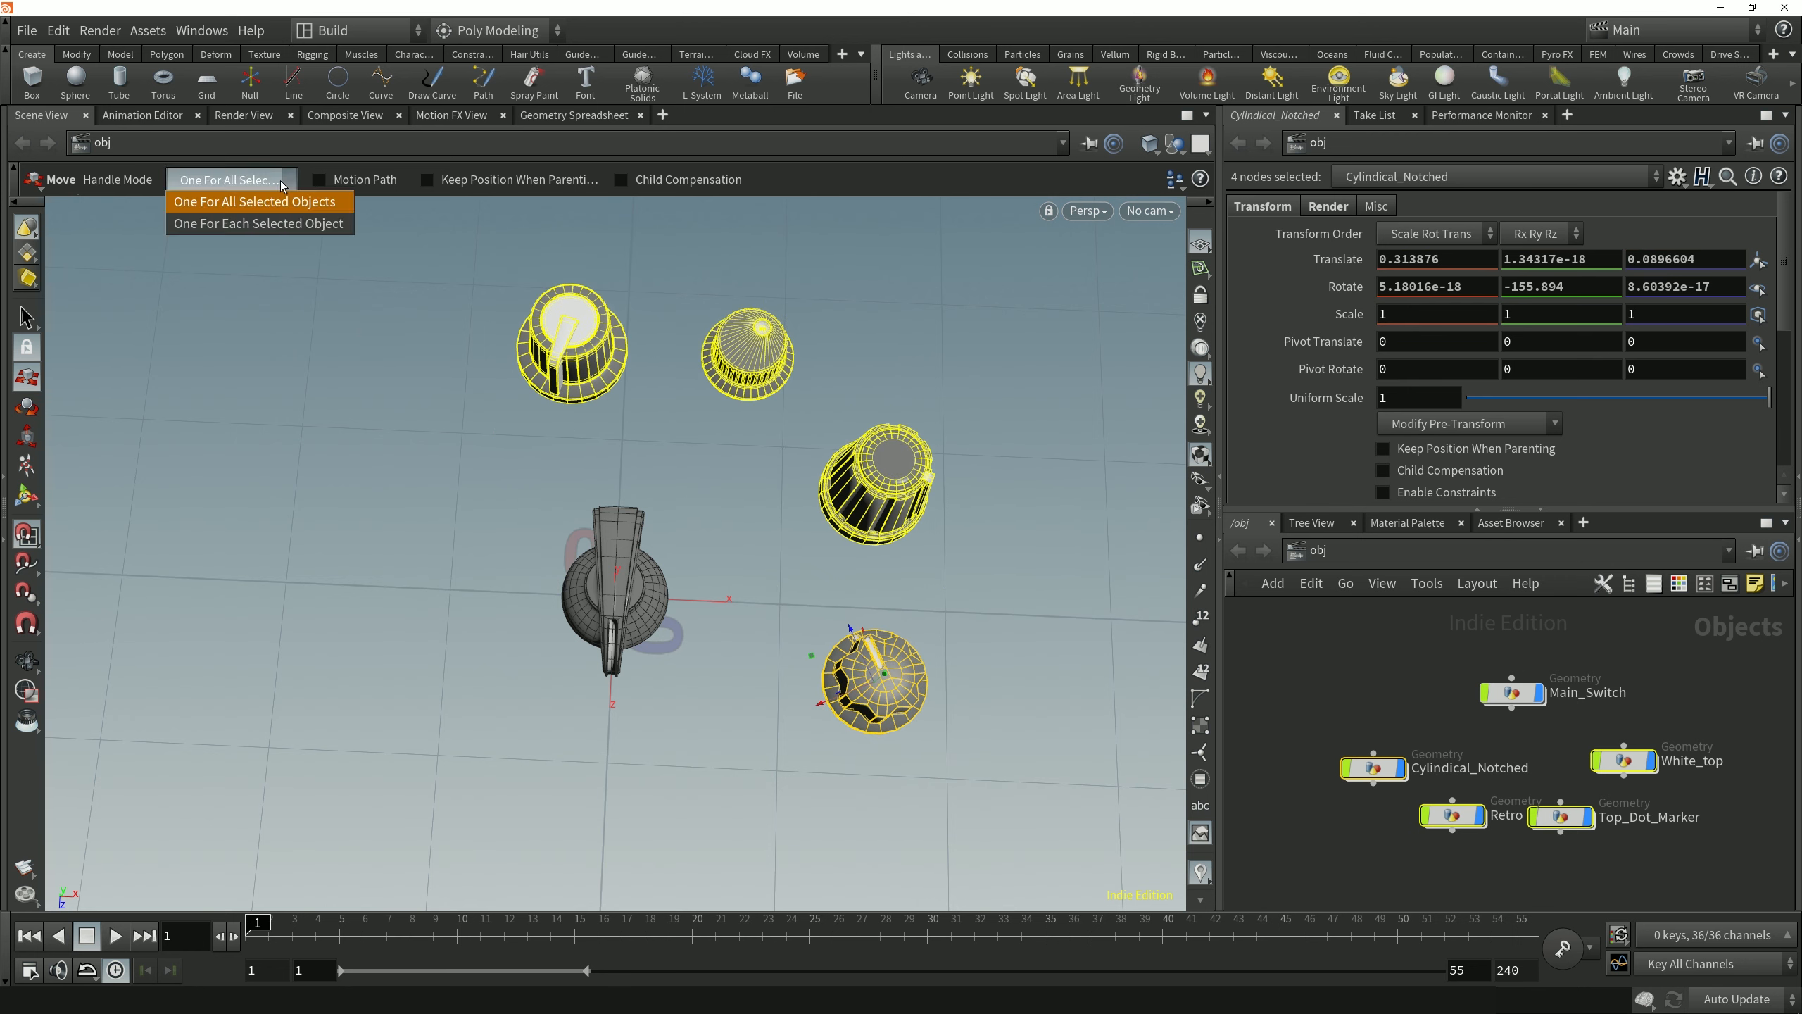
left_click(273, 224)
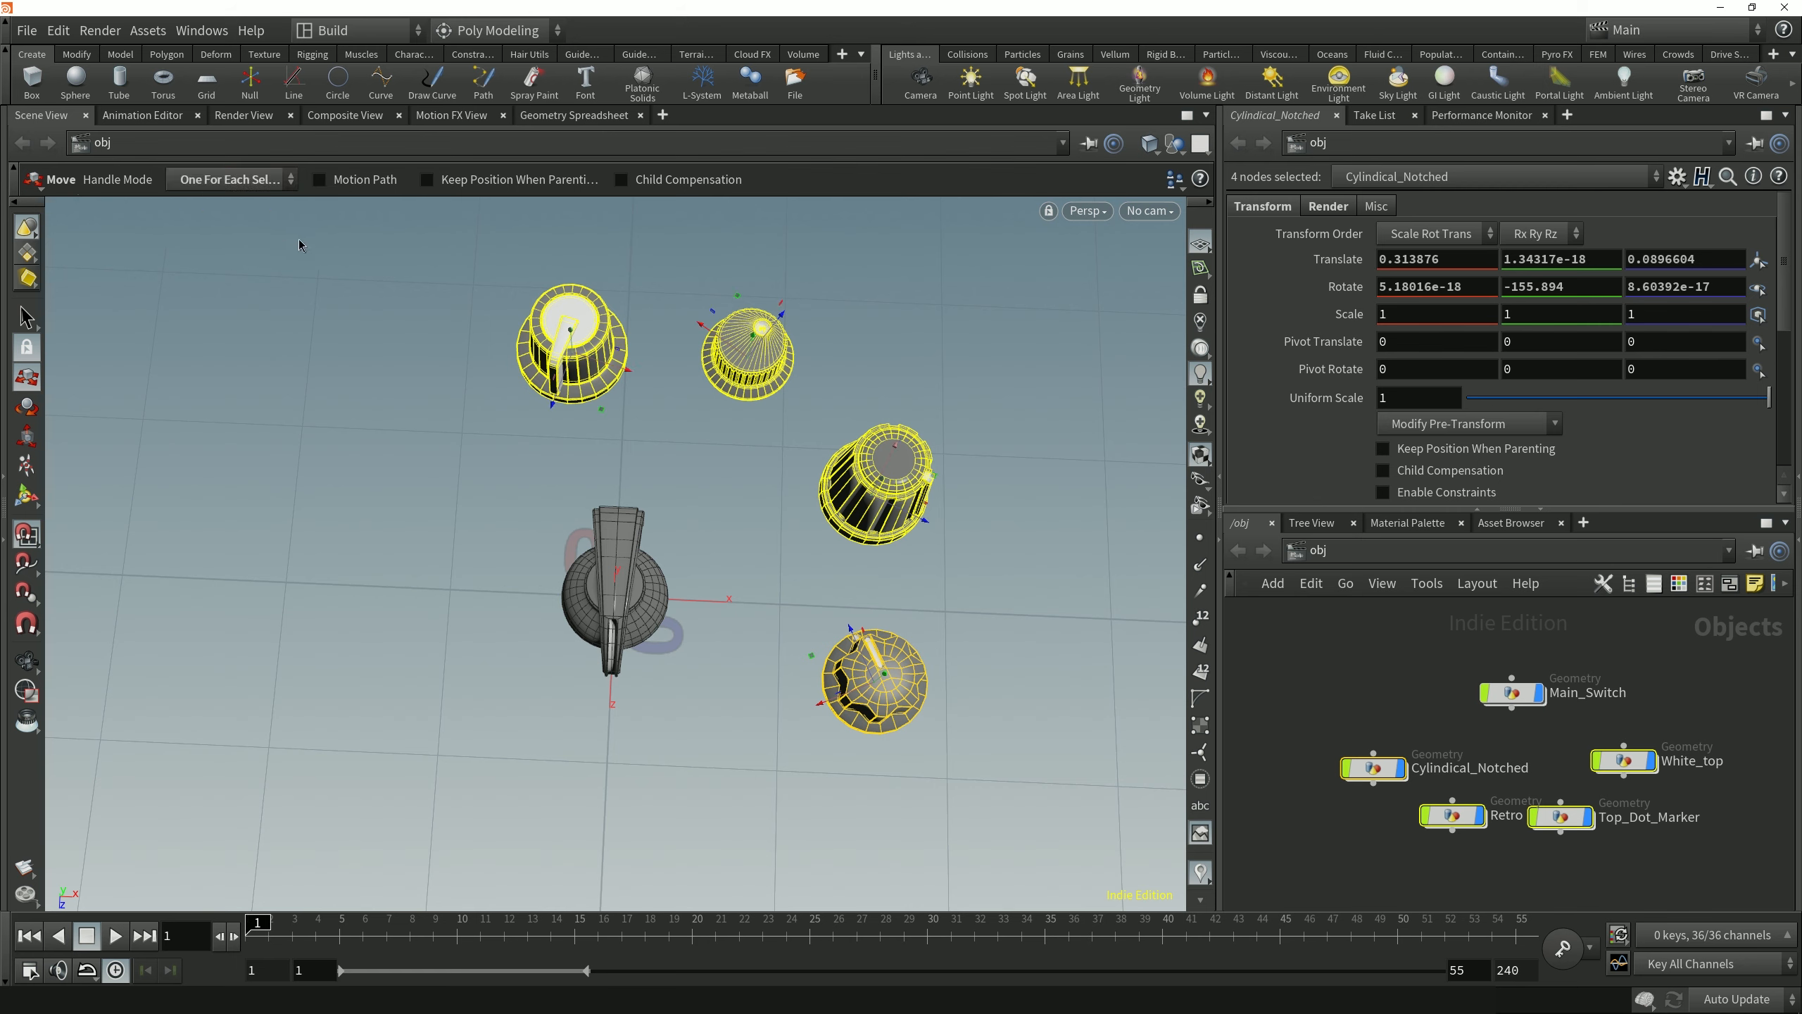
key("equal")
left_click(276, 181)
left_click(277, 203)
mouse_move(837, 590)
left_mouse_down()
mouse_move(746, 434)
mouse_move(826, 521)
mouse_move(912, 679)
mouse_move(827, 529)
mouse_move(835, 561)
left_mouse_up()
- Set Translate Z to 0 for all four selected knobs, with Cylindrical_Notched as the displayed node
left_click(1646, 177)
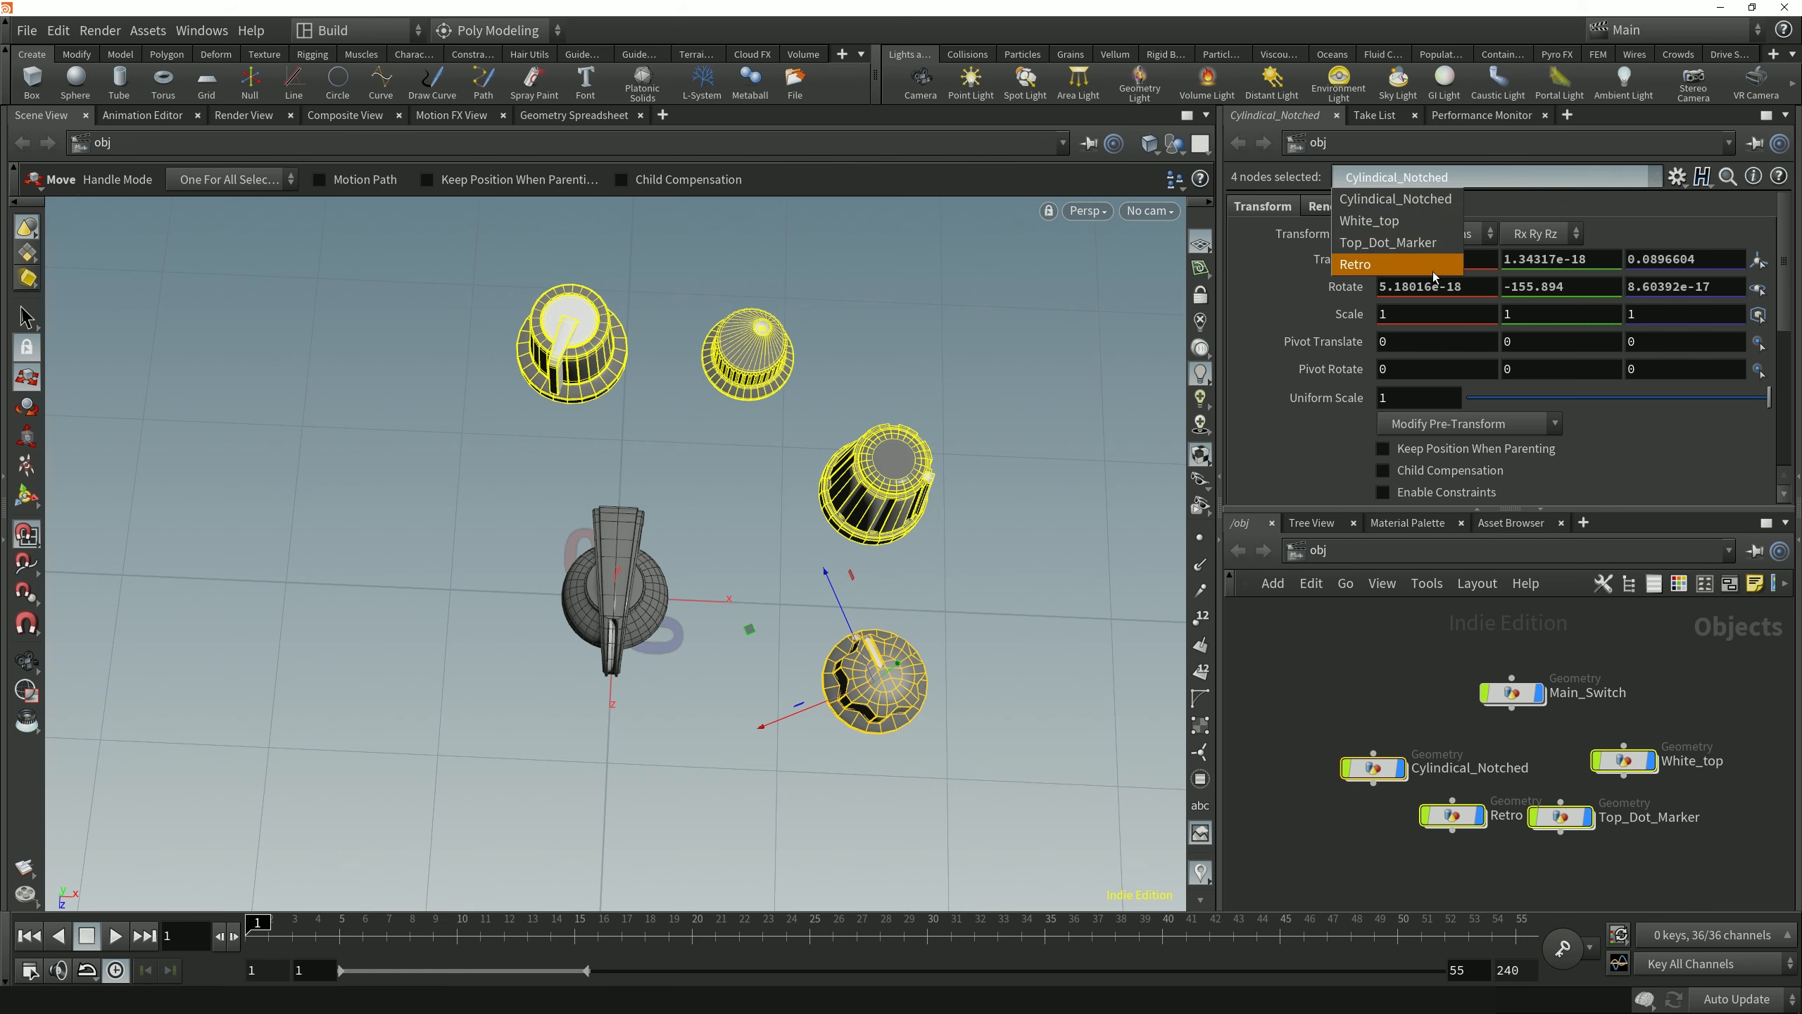
left_click(1443, 199)
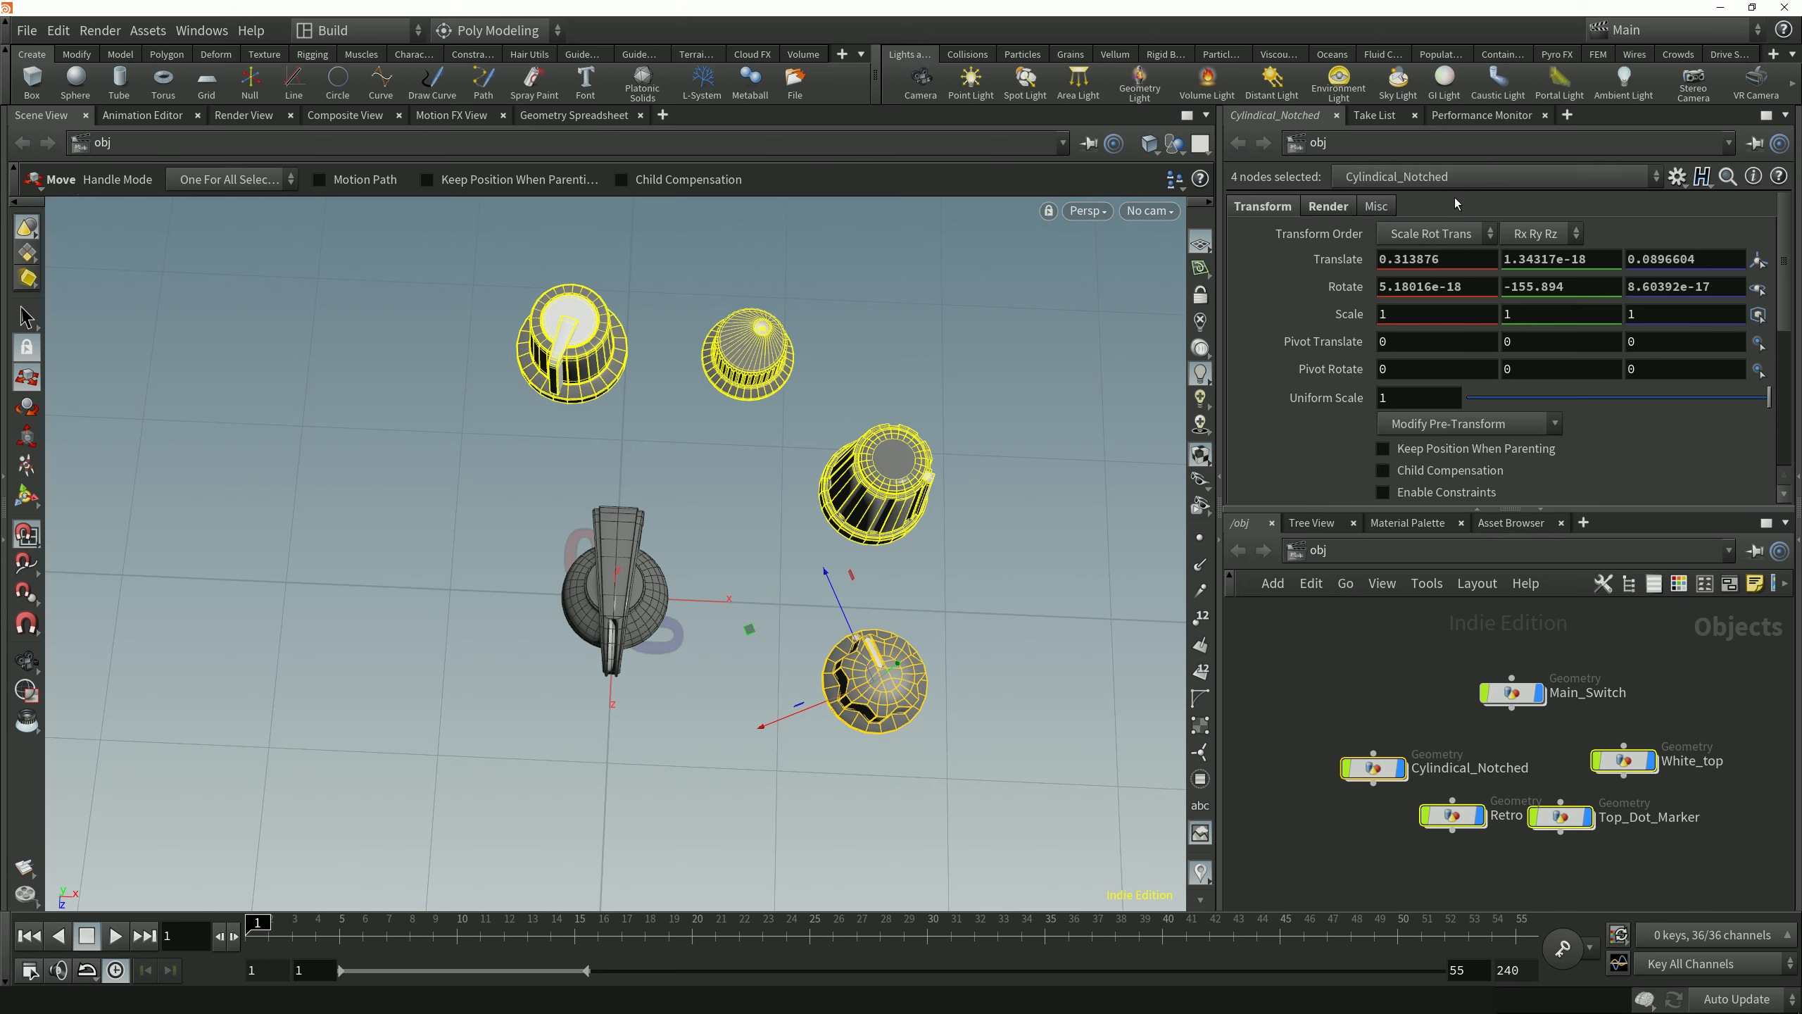
double_click(1711, 259)
type("0")
key("Return")
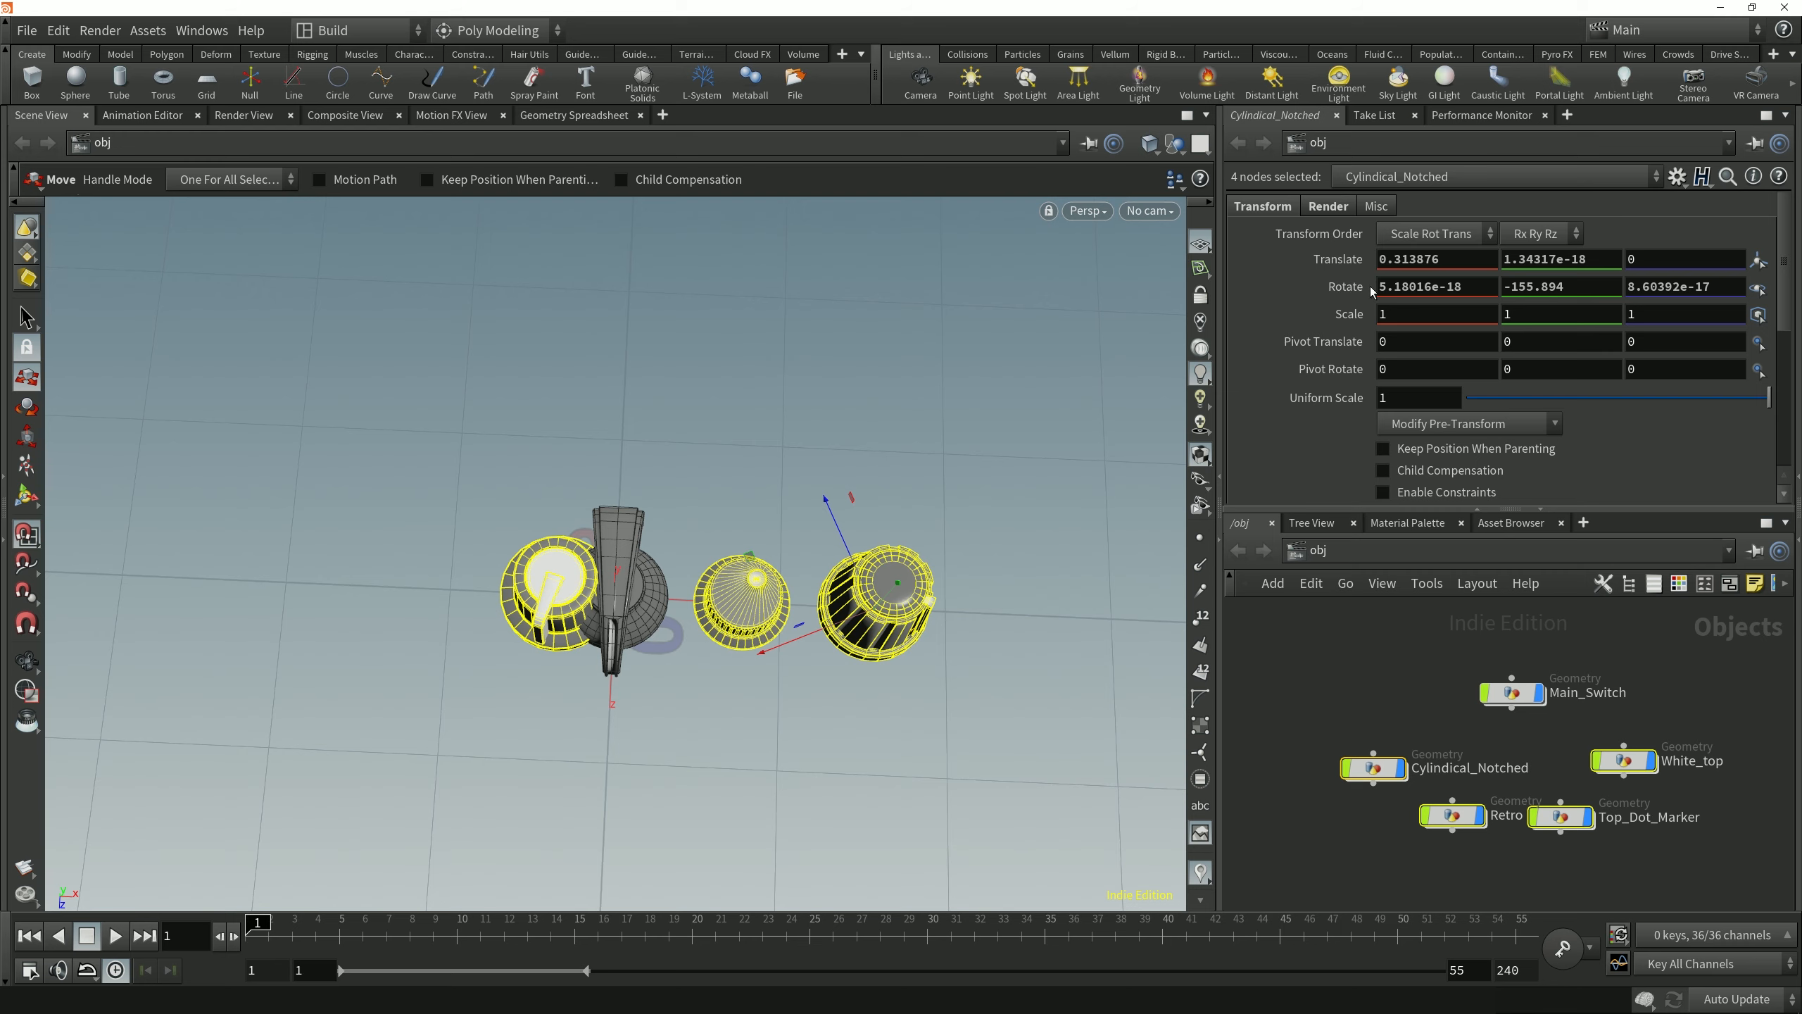
- Reset the Rotate values of all four selected knobs to their default of 0
left_click_drag(799, 682, 616, 666, "alt")
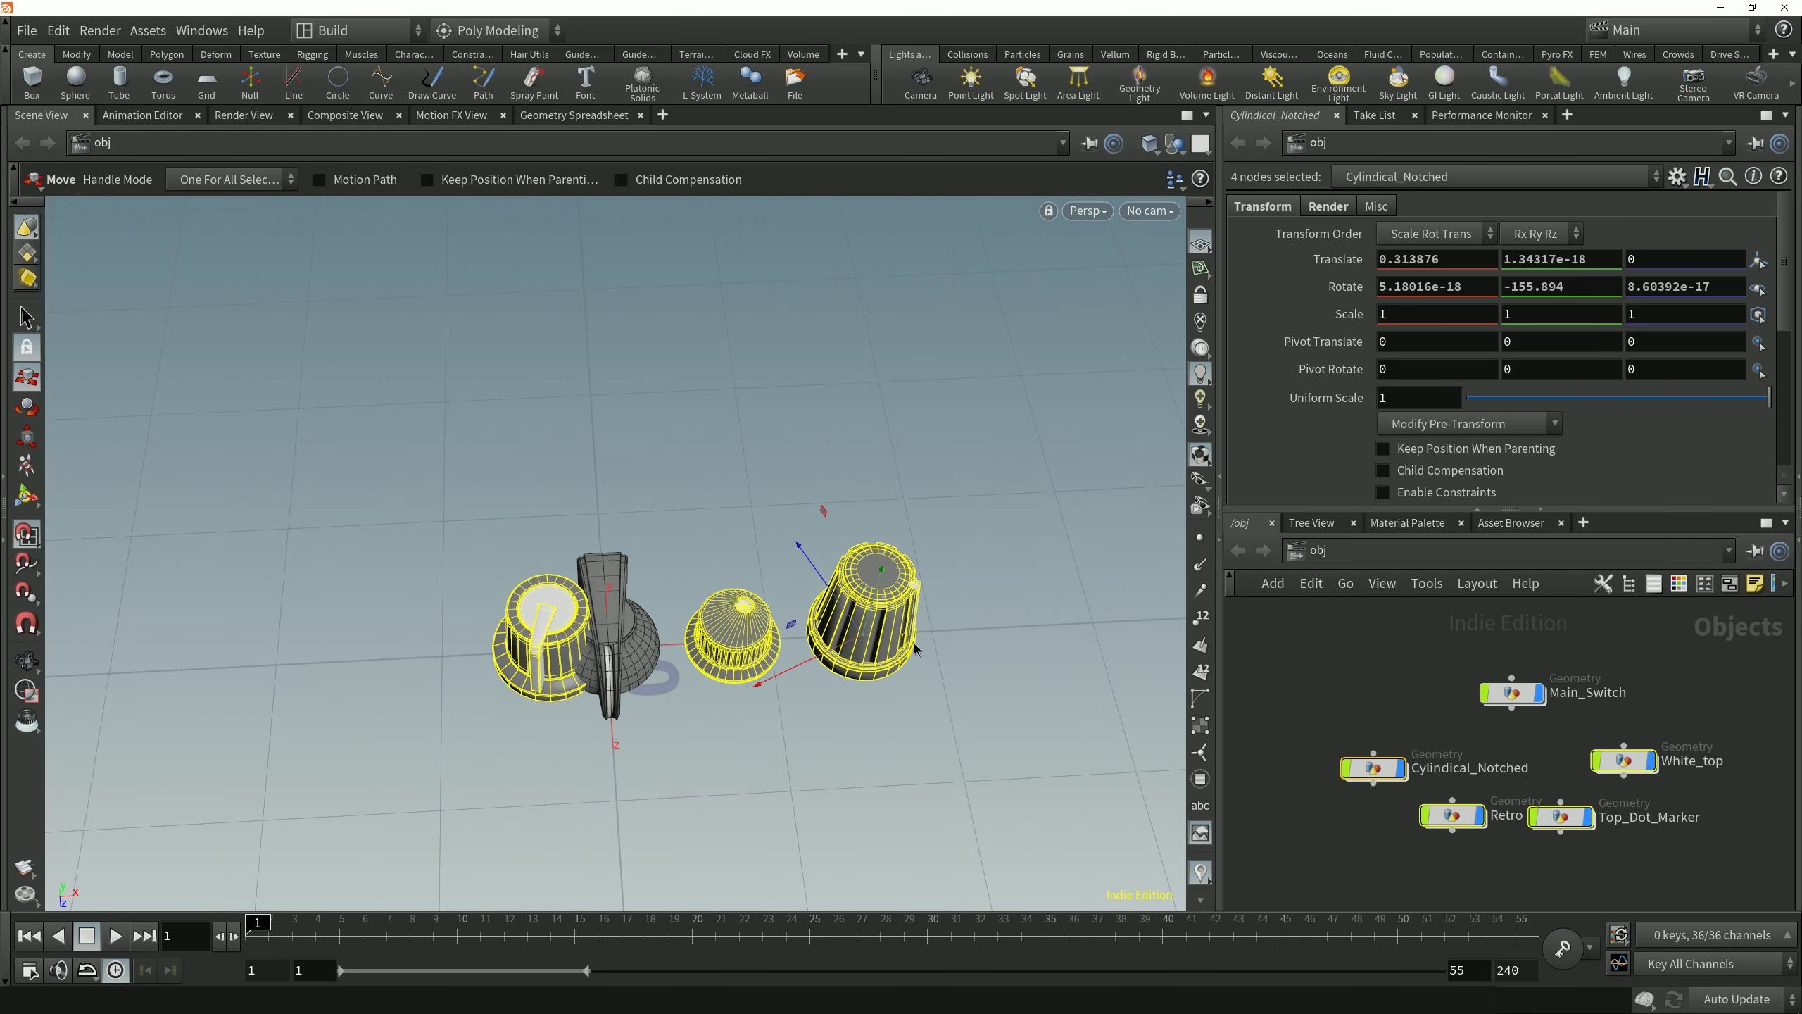
right_click_drag(993, 644, 944, 600, "alt")
left_click_drag(944, 599, 937, 621, "alt")
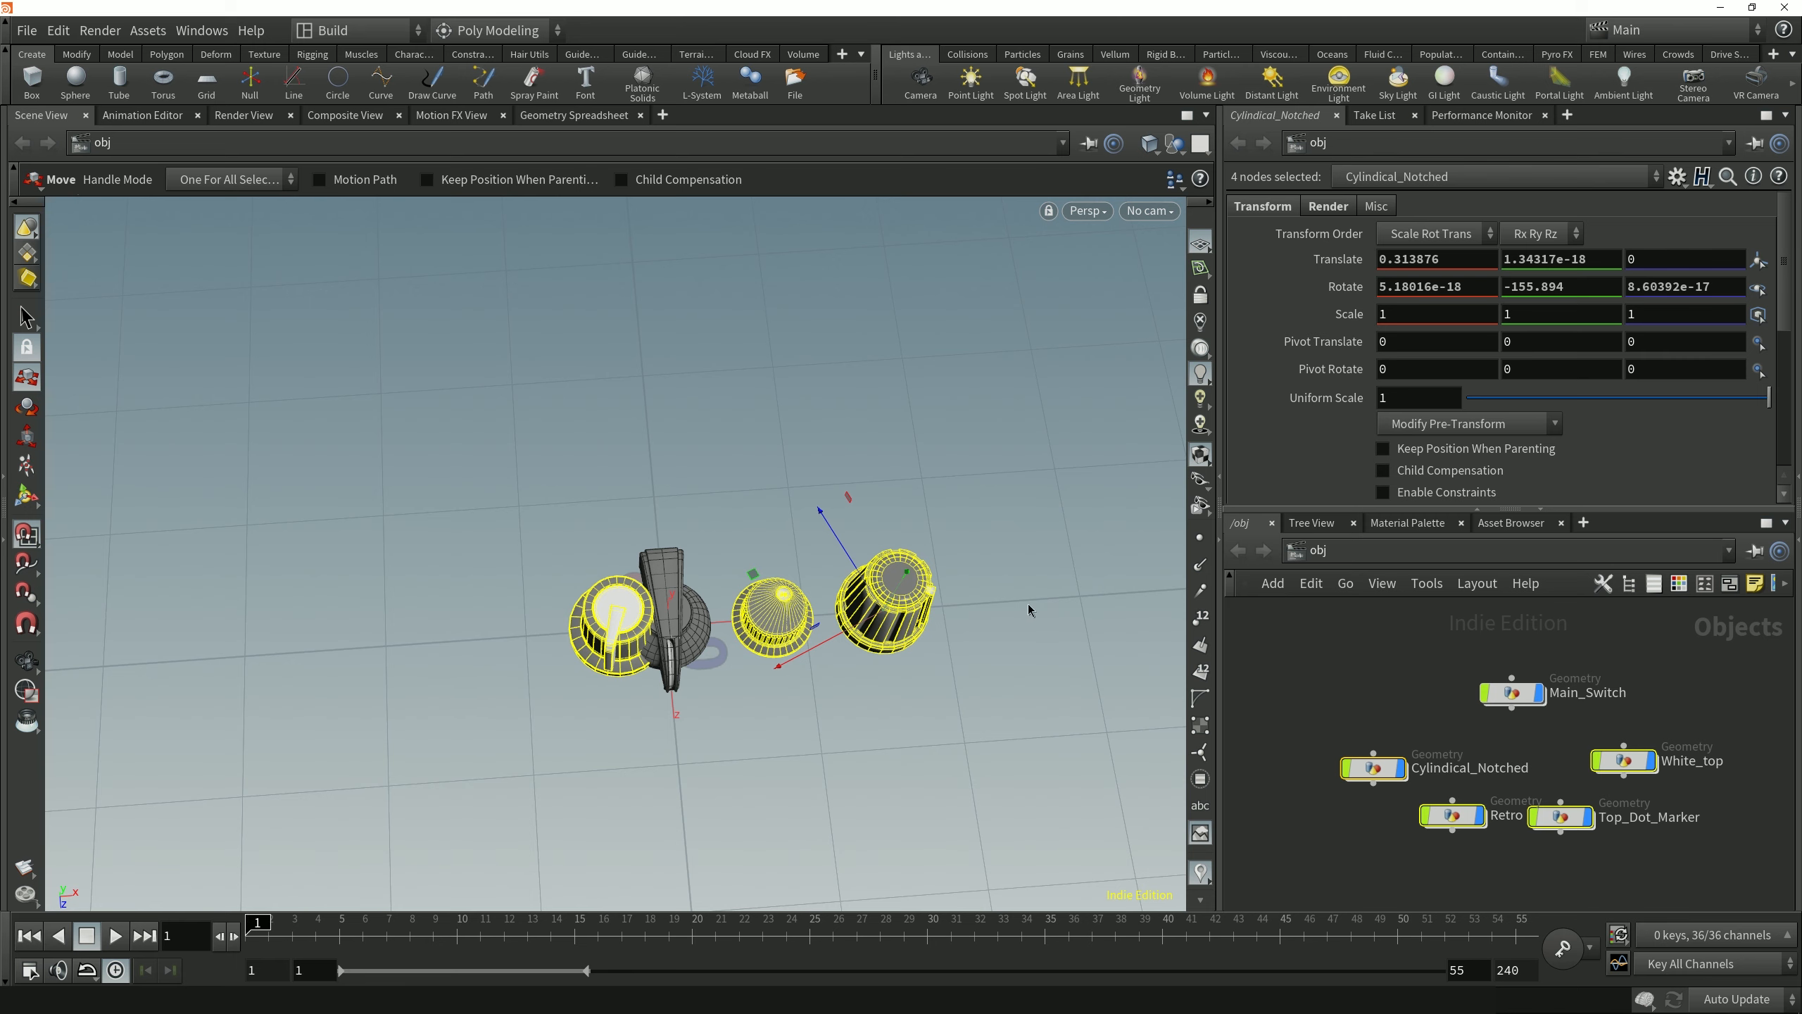
middle_click(1346, 294, "ctrl")
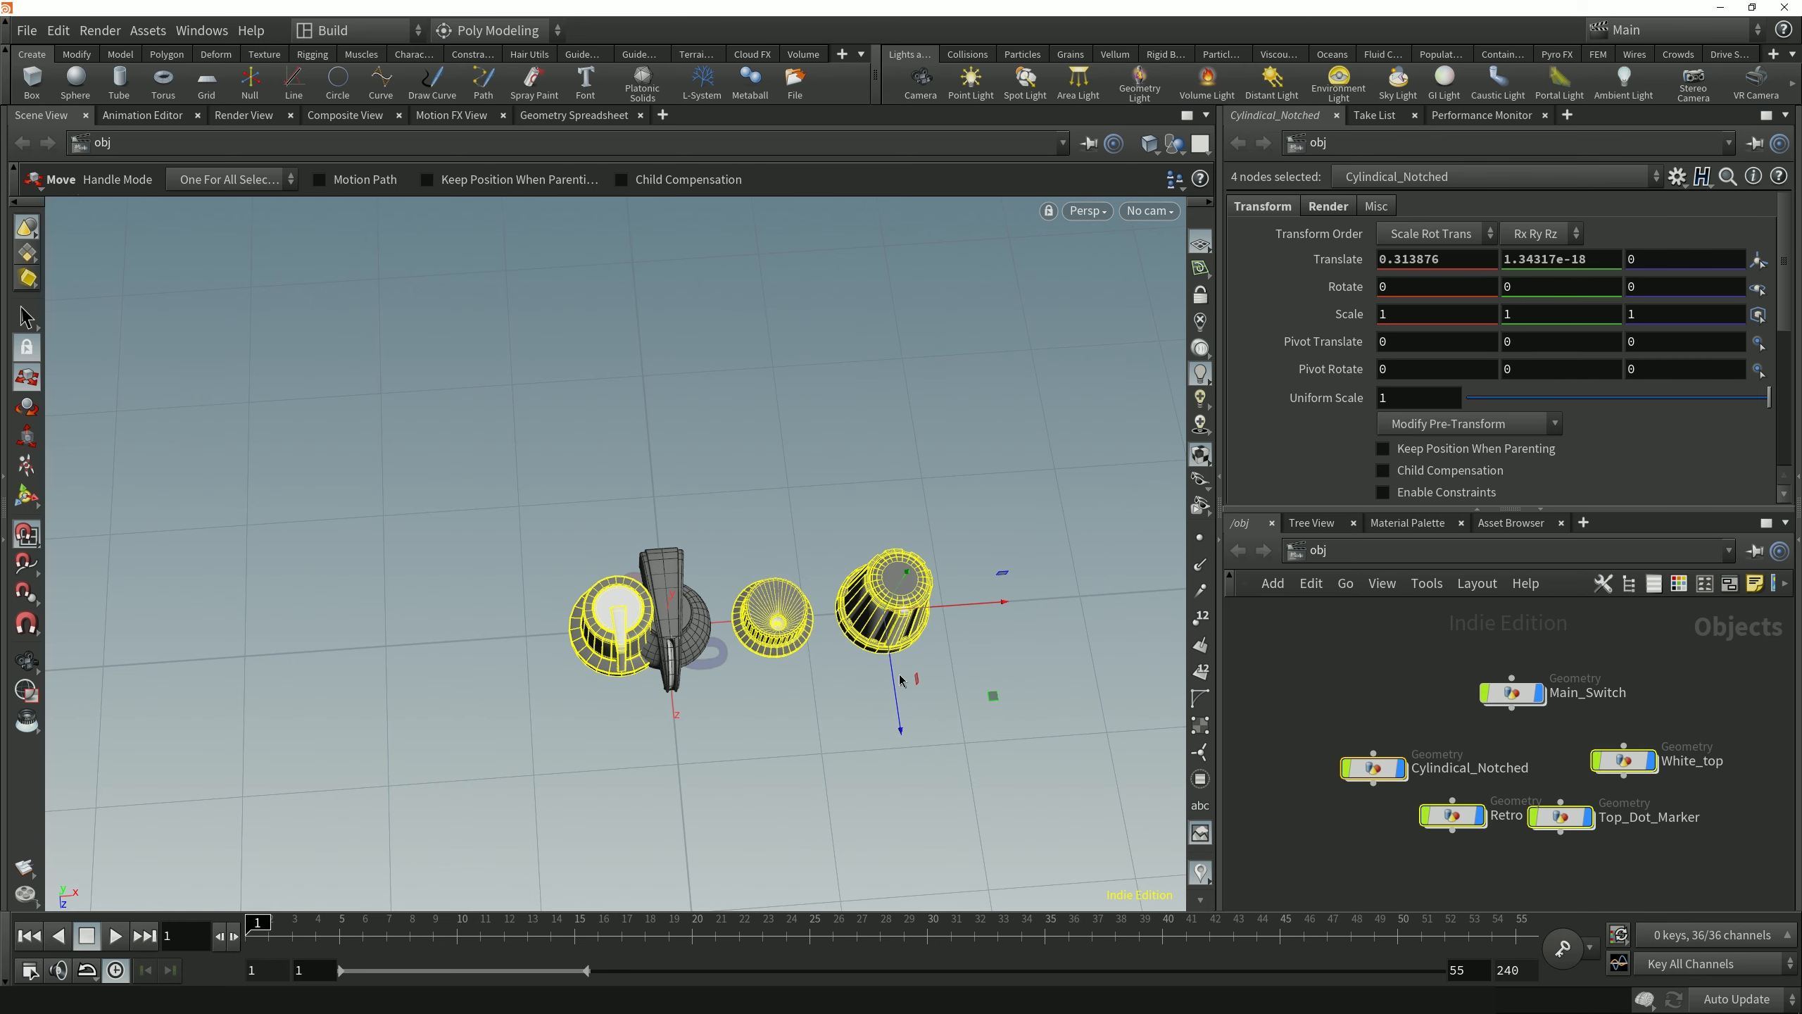